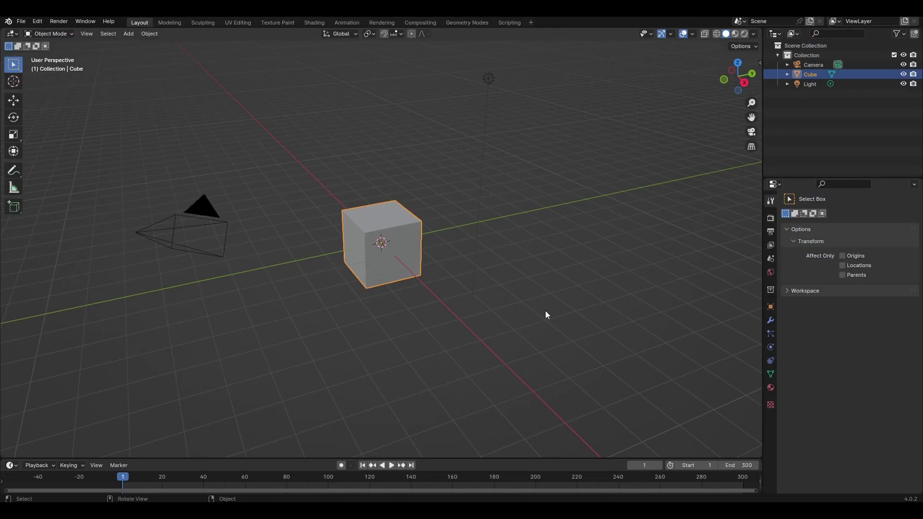
Look up "gsca" in the add-on preferences to check that the GScatter by Graswald add-on is enabled.
{"action": "left_click", "coordinate": [37, 22]}
{"action": "left_click", "coordinate": [56, 145]}
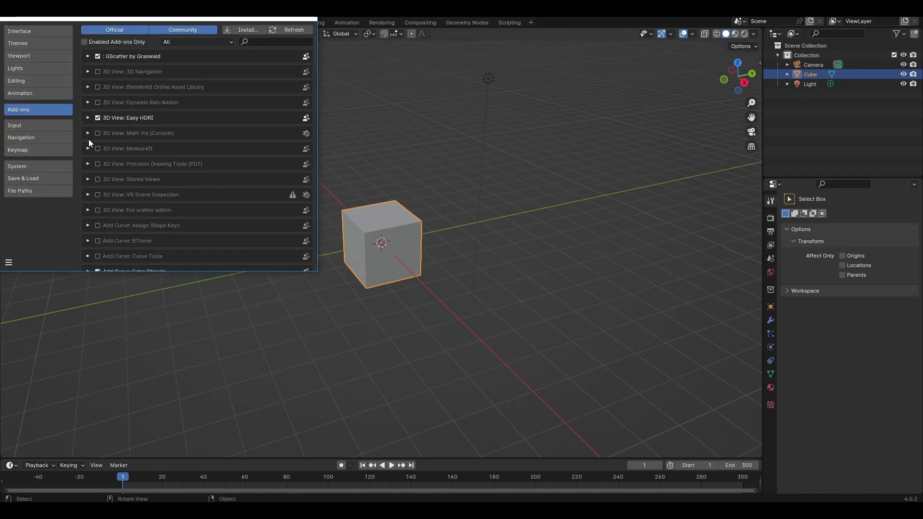
{"action": "type", "text": "gsca"}
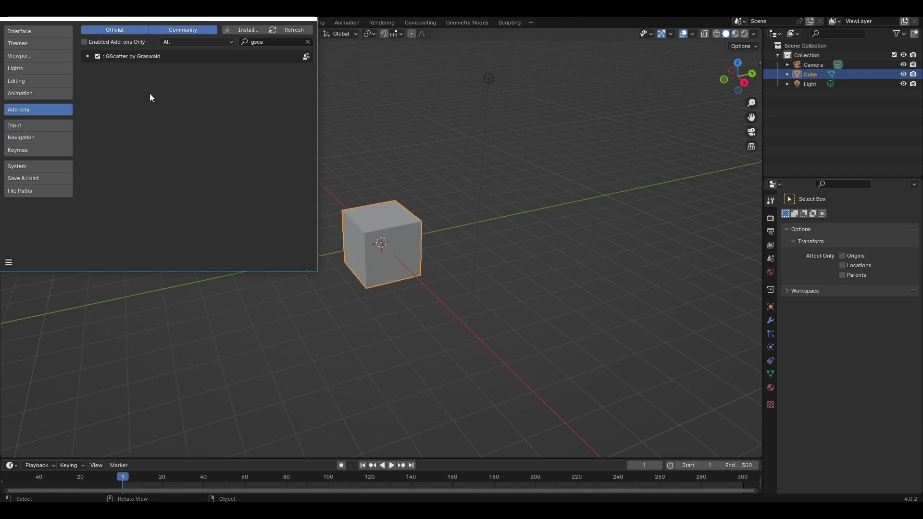
{"action": "left_click", "coordinate": [312, 19]}
Delete the default cube, camera and light from the scene.
{"action": "key", "text": "a"}
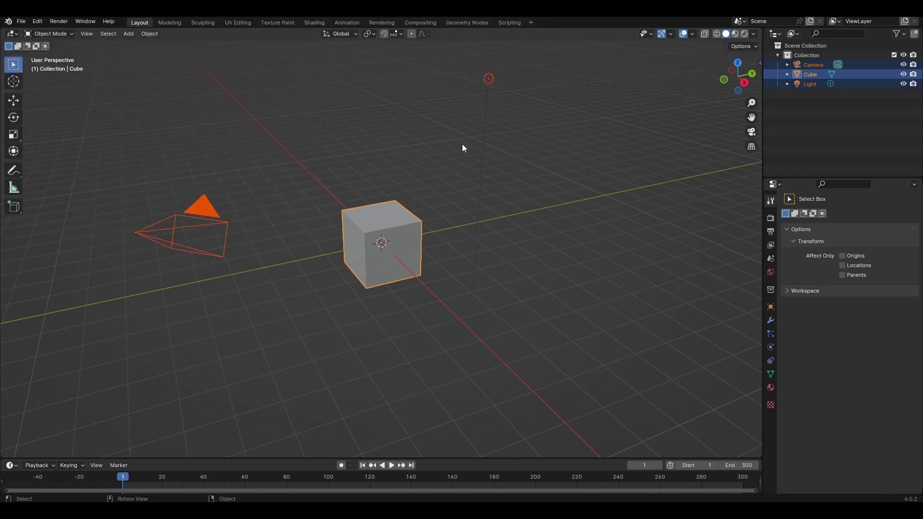
{"action": "key", "text": "Delete"}
Add a Bezier circle at the origin rotated 180 degrees about Y, and scale it up to a radius of about 9 m.
{"action": "key", "text": "KP_7"}
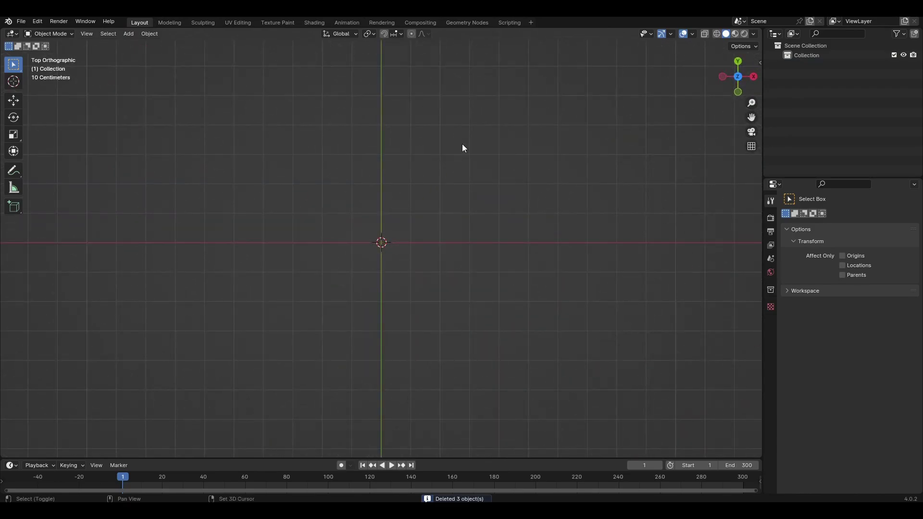
{"action": "key", "text": "shift+a"}
{"action": "mouse_move", "coordinate": [458, 168]}
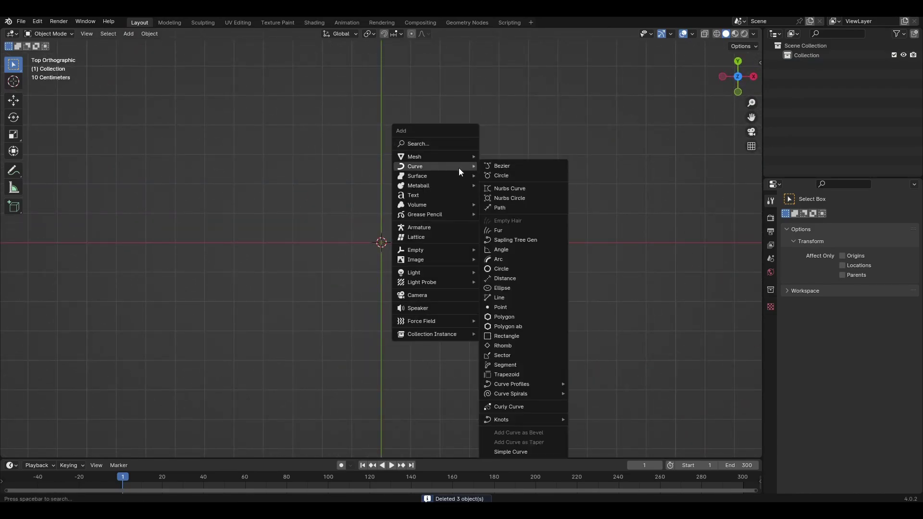
{"action": "left_click", "coordinate": [506, 177]}
{"action": "type", "text": "ry180"}
{"action": "key", "text": "Return"}
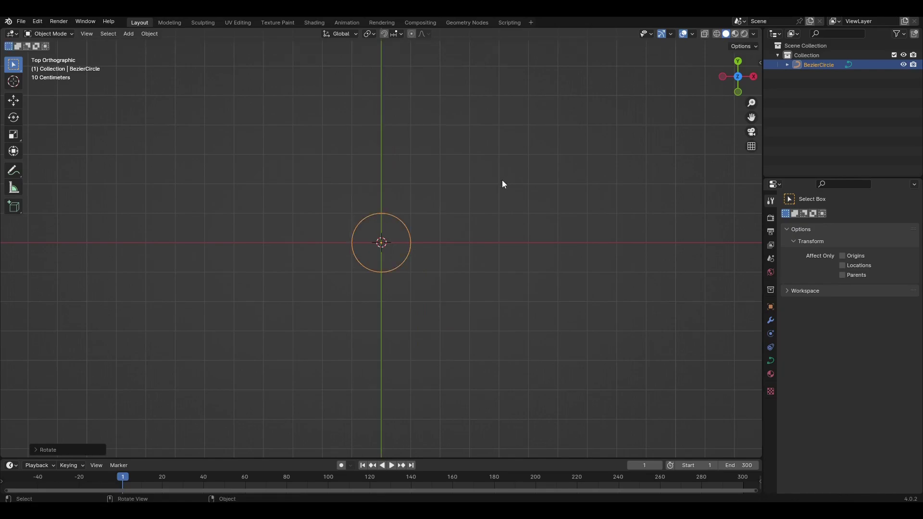
{"action": "key", "text": "s"}
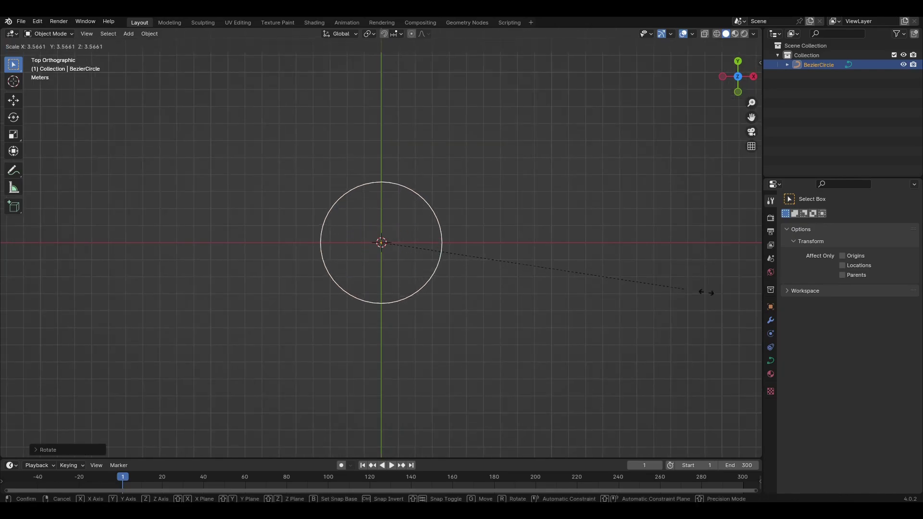
{"action": "left_click", "coordinate": [400, 312]}
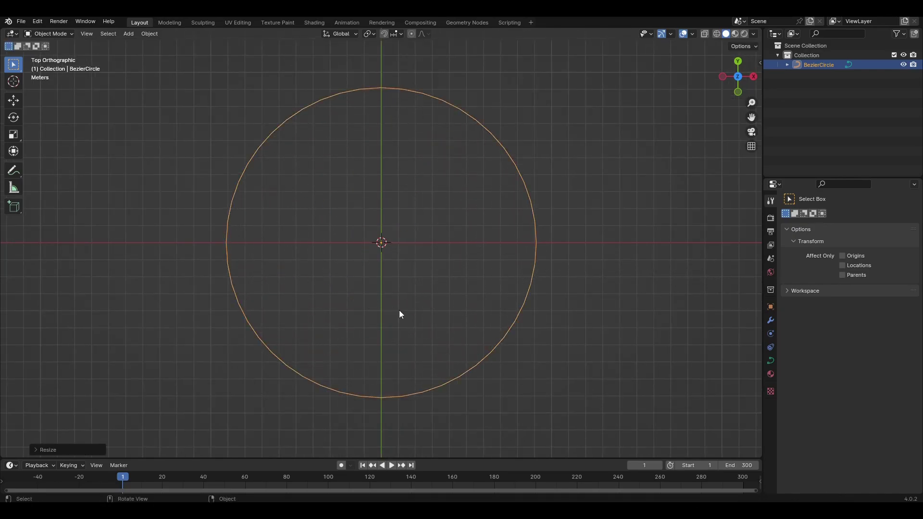
Add a camera at the centre of the circle and rotate it 90 degrees about the X axis.
{"action": "key", "text": "shift+a"}
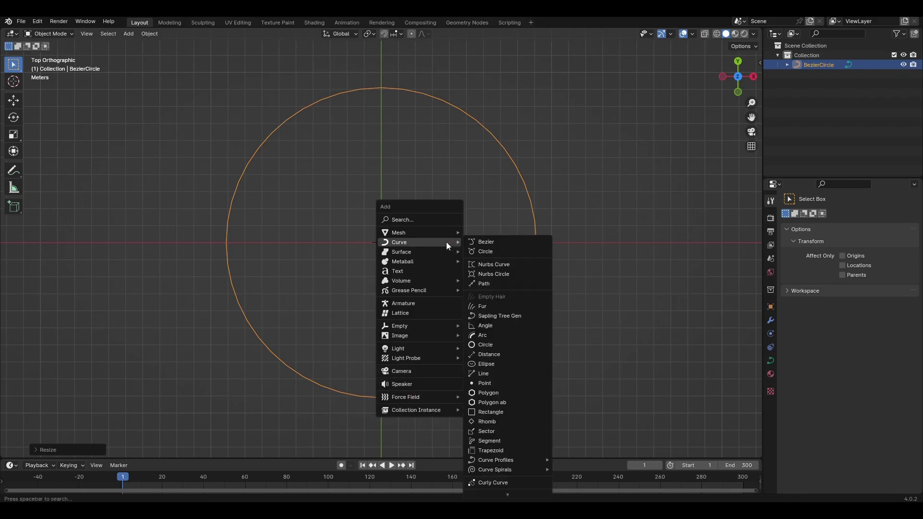
{"action": "left_click", "coordinate": [417, 370]}
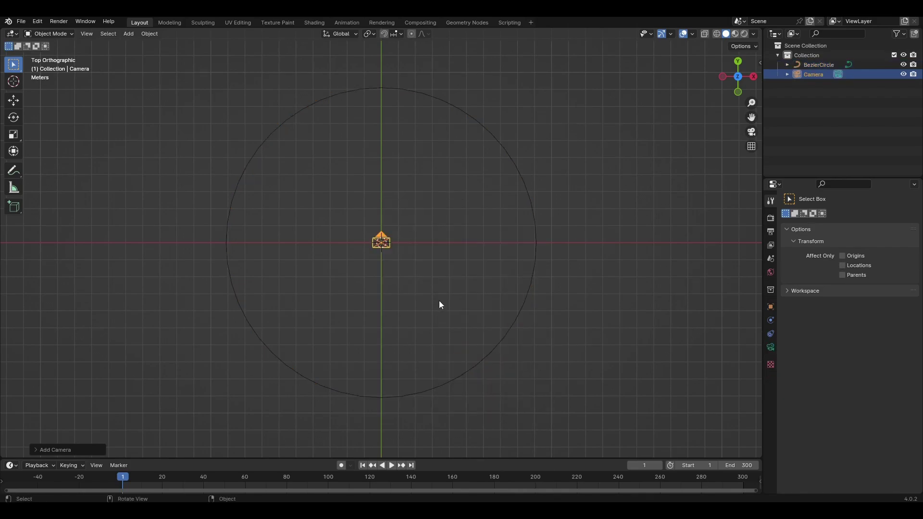
{"action": "type", "text": "rx90"}
{"action": "key", "text": "Return"}
Move the camera -8 m along Y, then fine-tune its position along Y so it sits on the circle.
{"action": "type", "text": "gy-8"}
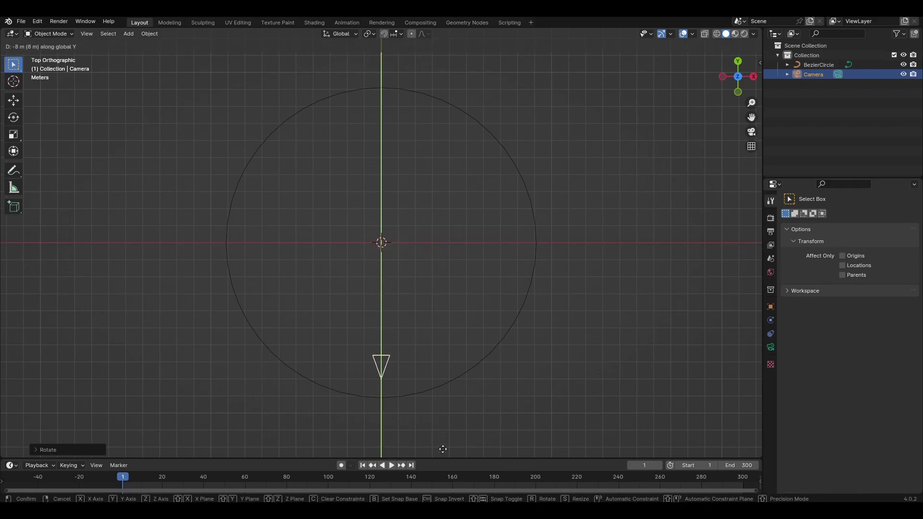
{"action": "key", "text": "Return"}
{"action": "middle_click_drag", "start_coordinate": [431, 418], "coordinate": [431, 361], "text": "shift"}
{"action": "scroll", "coordinate": [431, 323], "scroll_direction": "up", "scroll_amount": 5}
{"action": "key", "text": "g"}
{"action": "key", "text": "y"}
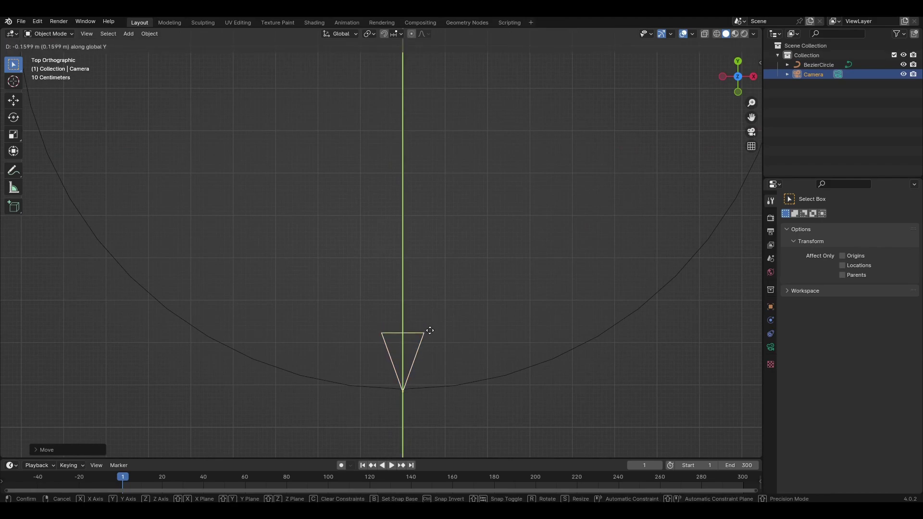
{"action": "left_click", "coordinate": [436, 299]}
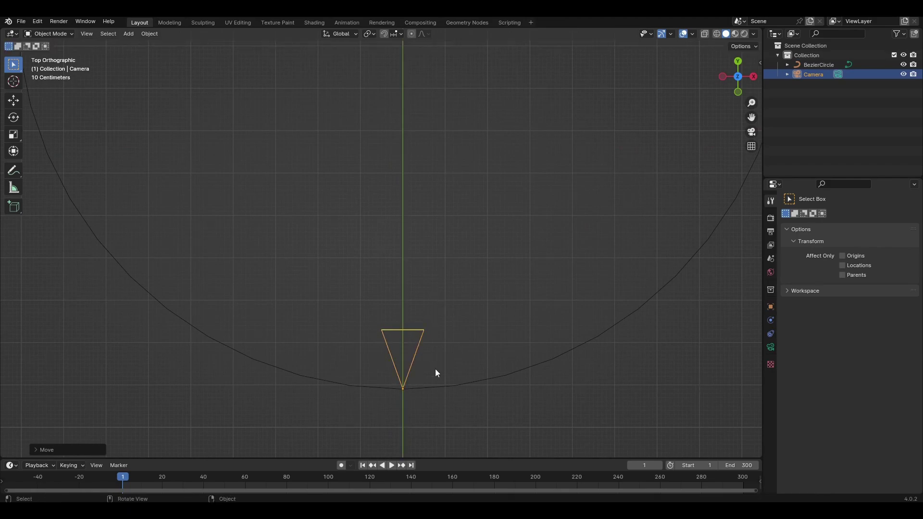
Parent the camera to the Bezier circle with the Follow Path option.
{"action": "left_click", "coordinate": [436, 385], "text": "shift"}
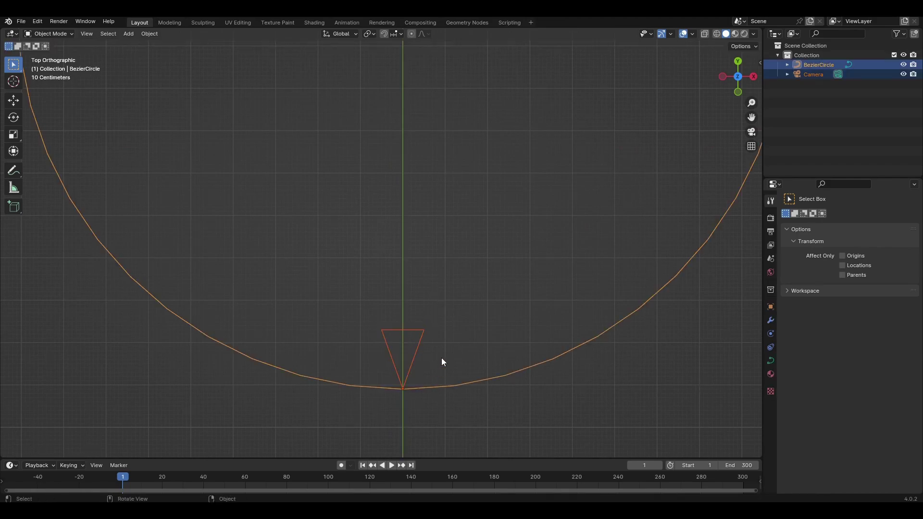
{"action": "right_click", "coordinate": [463, 230]}
{"action": "mouse_move", "coordinate": [427, 417]}
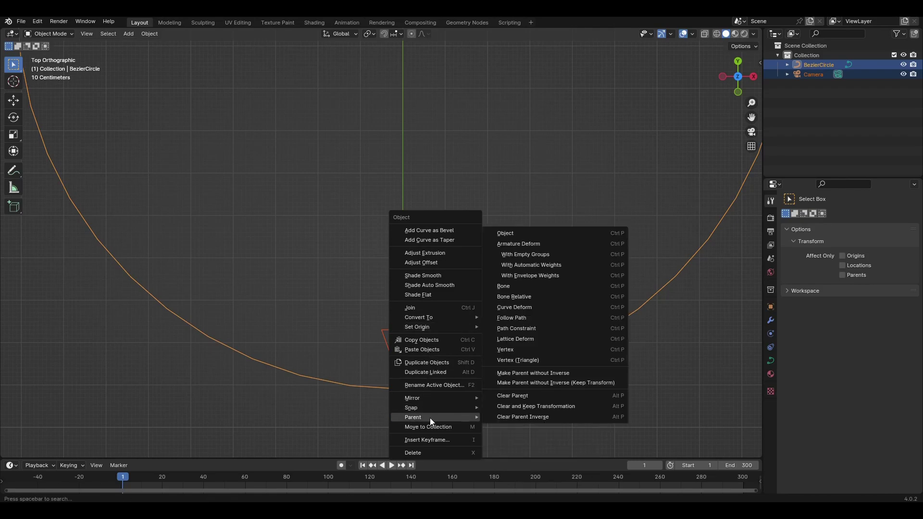
{"action": "left_click", "coordinate": [521, 319]}
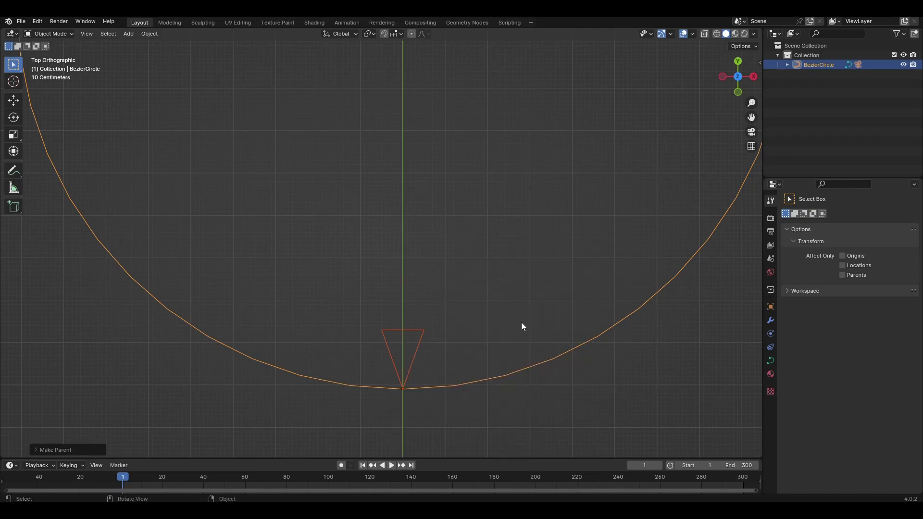
Set the Bezier circle's path animation length to 300 frames.
{"action": "left_click", "coordinate": [524, 370]}
{"action": "left_click", "coordinate": [771, 360]}
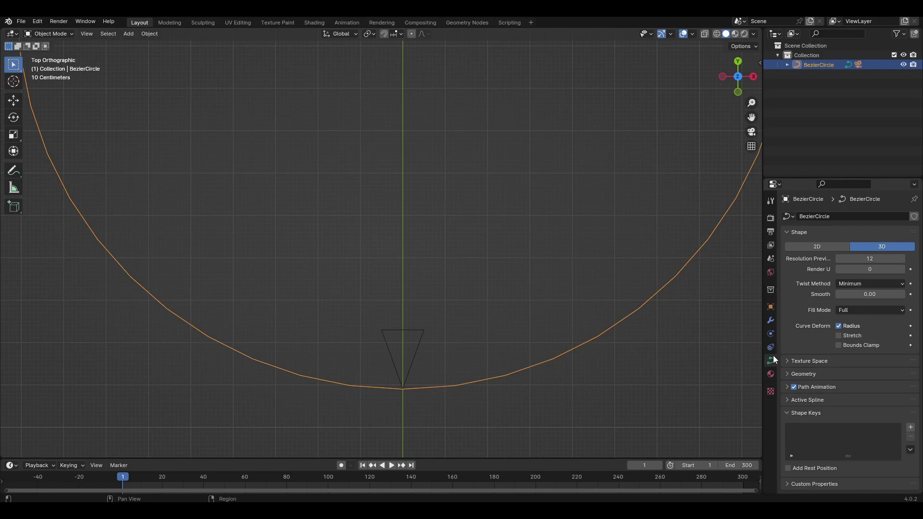
{"action": "left_click", "coordinate": [787, 388]}
{"action": "left_click", "coordinate": [857, 401]}
{"action": "key", "text": "BackSpace"}
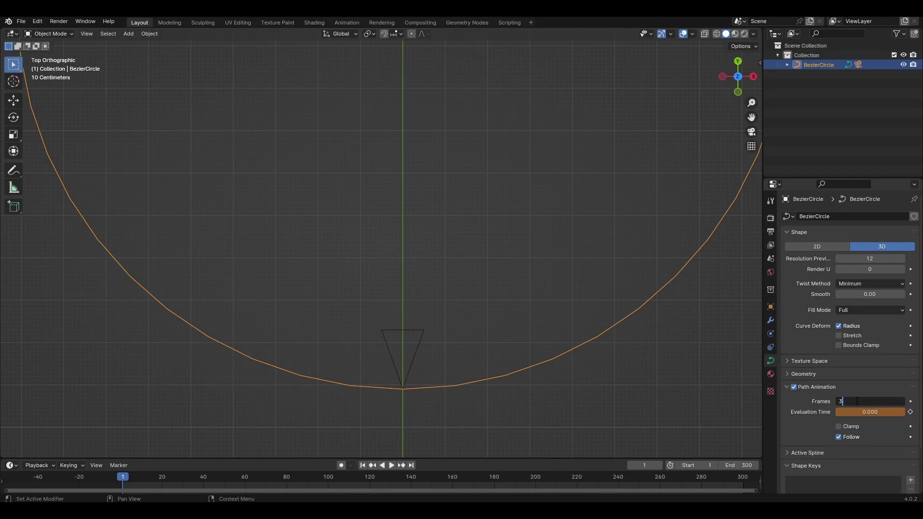
{"action": "key", "text": "Return"}
Play the animation to check the camera's motion around the circle, and return to the first frame.
{"action": "scroll", "coordinate": [670, 354], "scroll_direction": "down", "scroll_amount": 6}
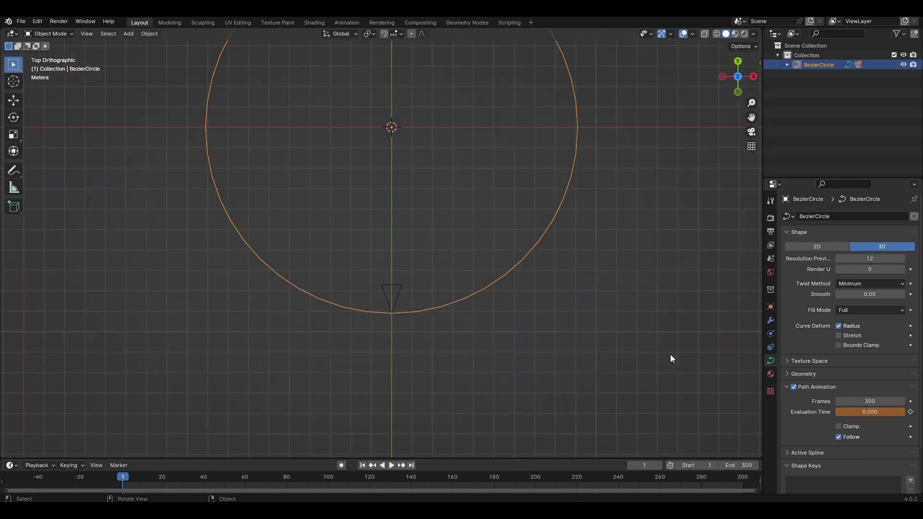
{"action": "middle_click_drag", "start_coordinate": [493, 259], "coordinate": [487, 336], "text": "shift"}
{"action": "key", "text": "space"}
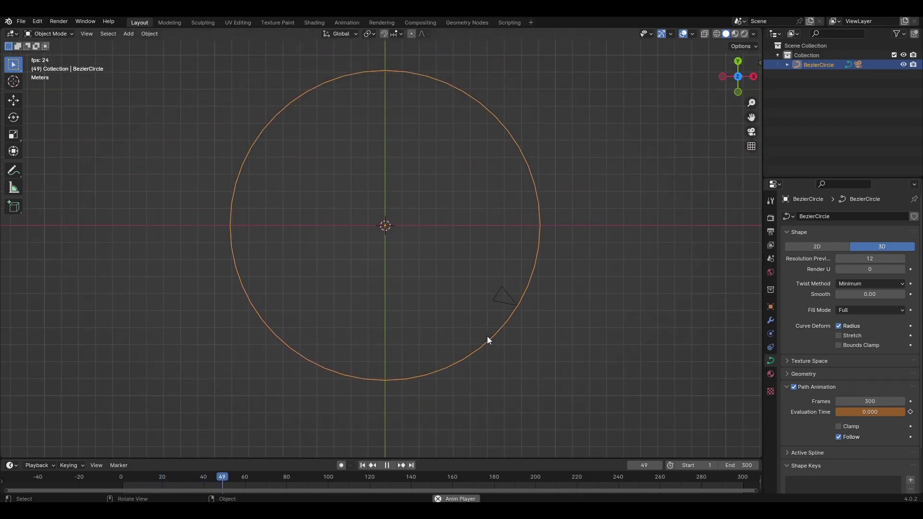
{"action": "key", "text": "space"}
{"action": "left_click", "coordinate": [363, 465]}
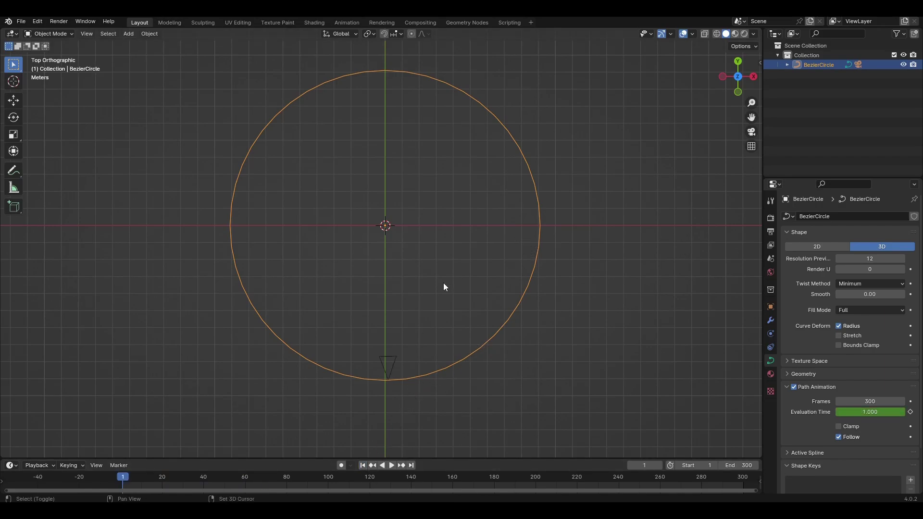
Add a text object at the centre of the circle.
{"action": "scroll", "coordinate": [455, 334], "scroll_direction": "up", "scroll_amount": 3}
{"action": "mouse_move", "coordinate": [444, 283]}
{"action": "middle_mouse_down", "text": "shift"}
{"action": "mouse_move", "coordinate": [454, 335]}
{"action": "mouse_move", "coordinate": [449, 275]}
{"action": "middle_mouse_up", "text": "shift"}
{"action": "key", "text": "shift+a"}
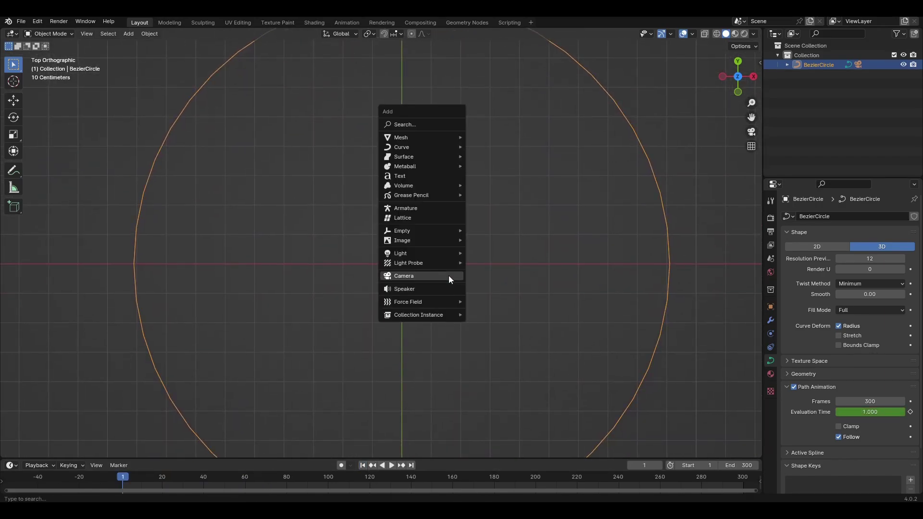
{"action": "left_click", "coordinate": [425, 175]}
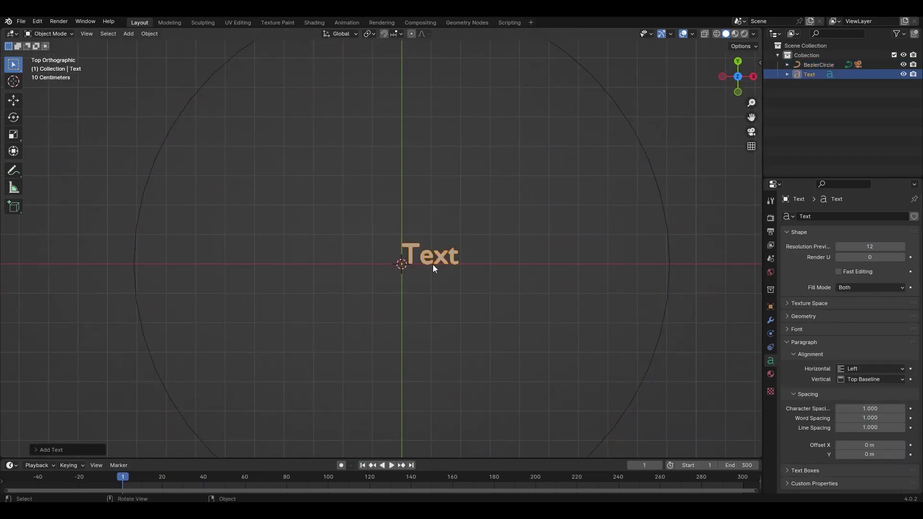
{"action": "key", "text": "KP_Decimal"}
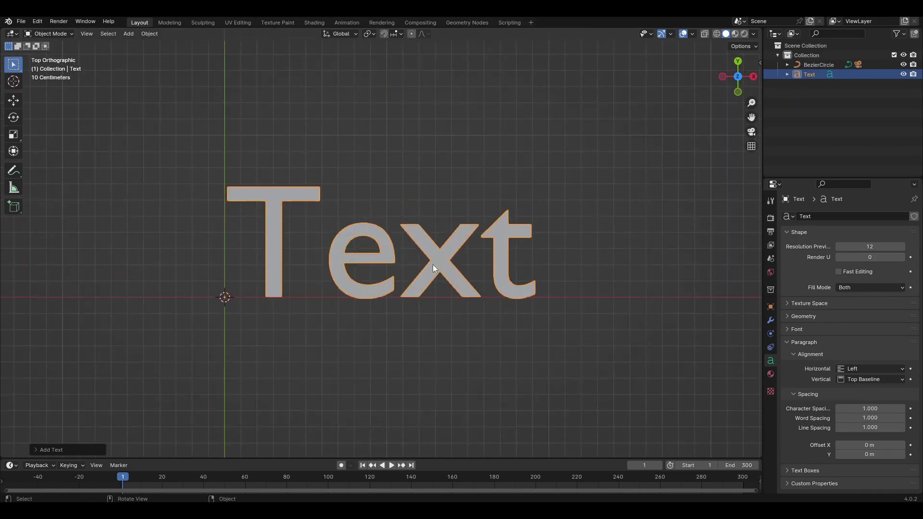
Replace the text object's default content with the single letter "S".
{"action": "key", "text": "Tab"}
{"action": "key", "text": "BackSpace"}
{"action": "key", "text": "BackSpace"}
{"action": "key", "text": "BackSpace"}
{"action": "key", "text": "BackSpace"}
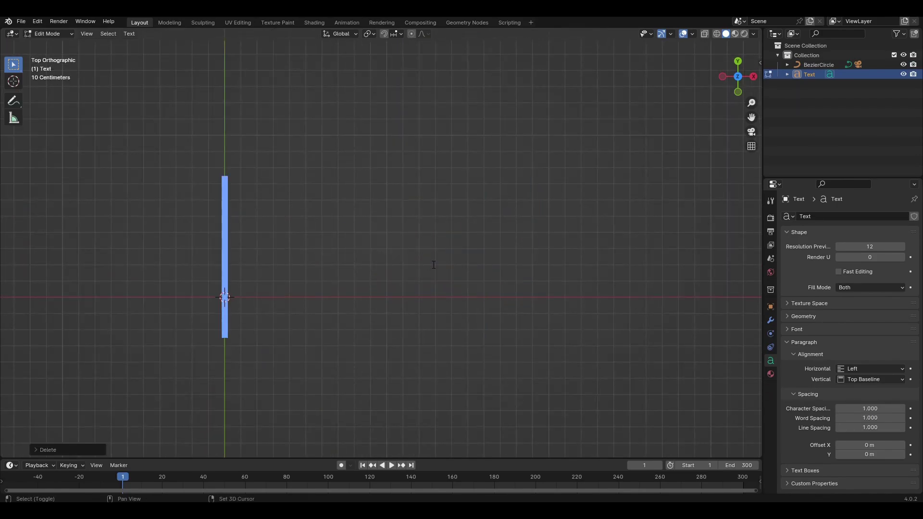
{"action": "type", "text": "S"}
{"action": "key", "text": "Tab"}
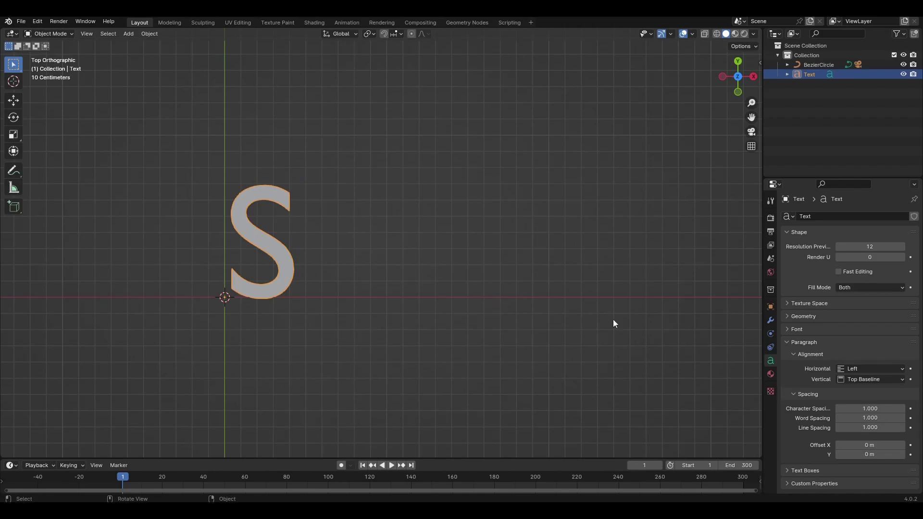
Center the text horizontally and load the Montserrat Extra-weight font as its regular font.
{"action": "left_click", "coordinate": [858, 368]}
{"action": "left_click", "coordinate": [865, 388]}
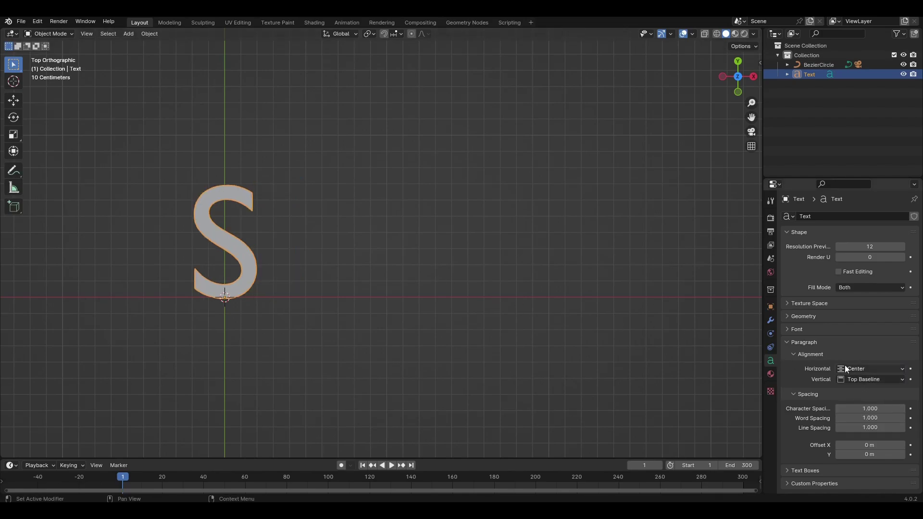
{"action": "left_click", "coordinate": [799, 328]}
{"action": "left_click", "coordinate": [901, 344]}
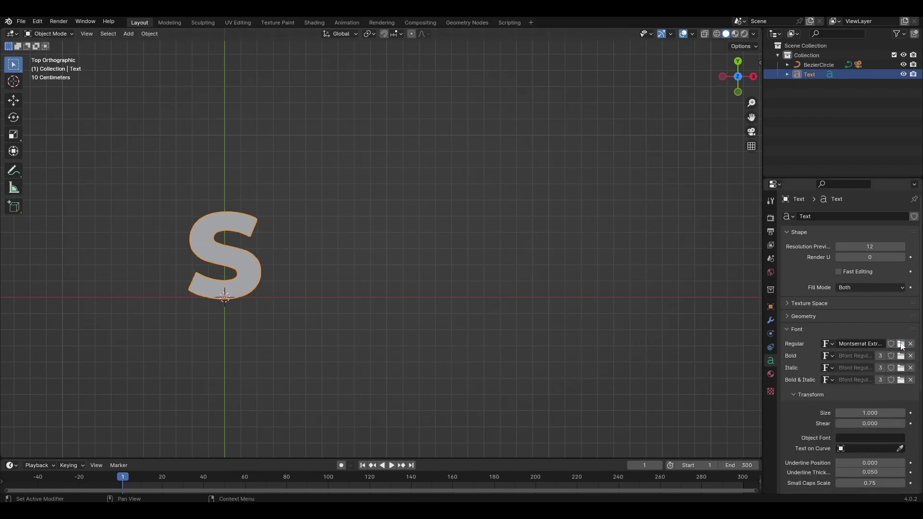
Set the text's font size to 2.
{"action": "left_click", "coordinate": [860, 412]}
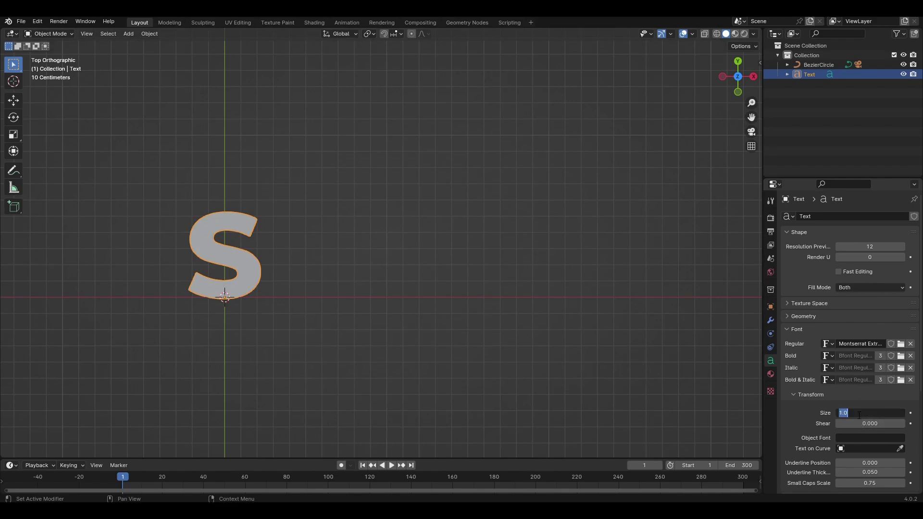
{"action": "type", "text": "2"}
{"action": "key", "text": "Return"}
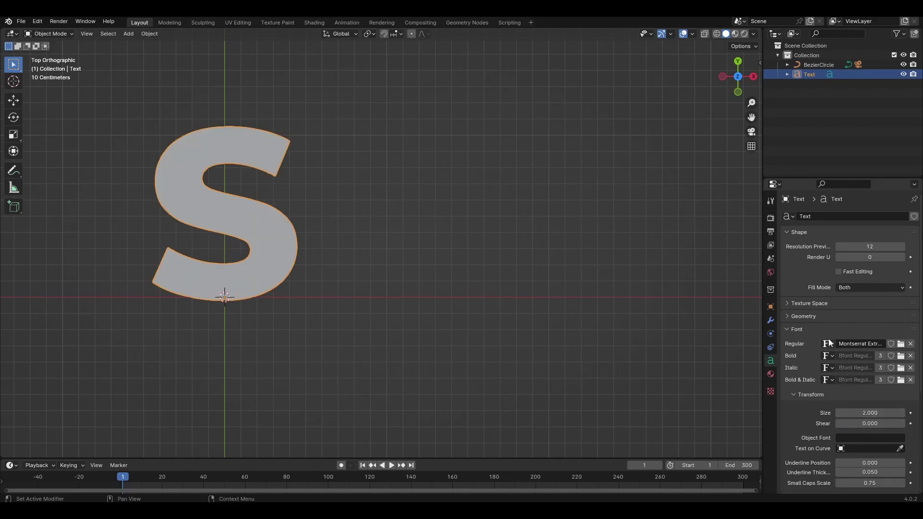
Extrude the letter by 0.15 m and give it a round bevel with a depth of 0.01 m.
{"action": "left_click", "coordinate": [802, 316]}
{"action": "double_click", "coordinate": [850, 341]}
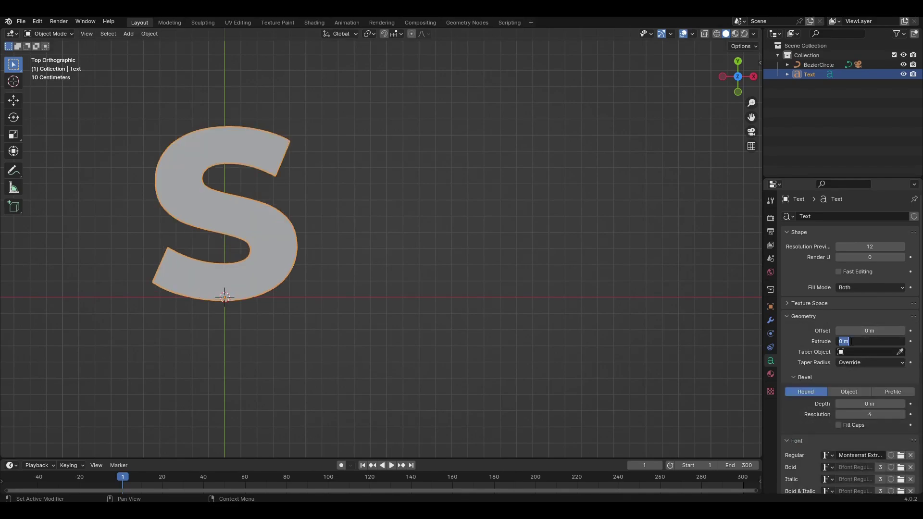
{"action": "key", "text": "BackSpace"}
{"action": "type", "text": ".15"}
{"action": "key", "text": "Return"}
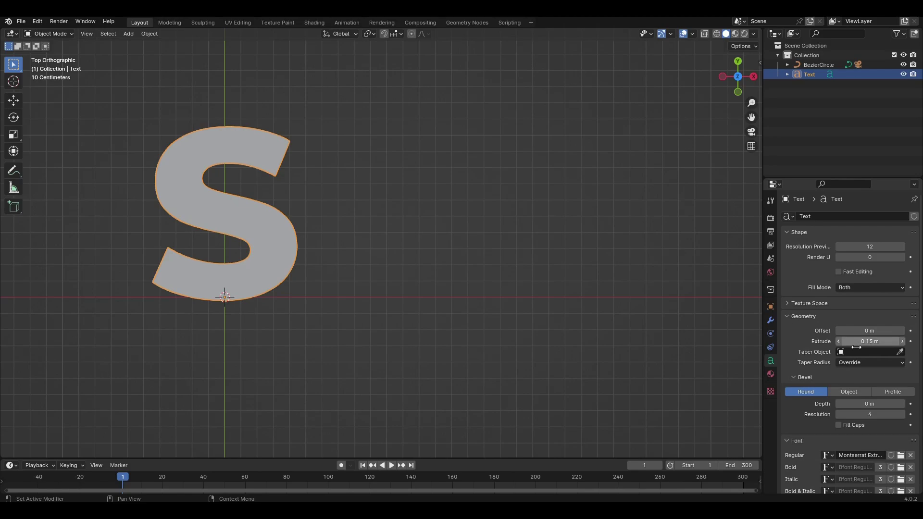
{"action": "left_click_drag", "start_coordinate": [866, 404], "coordinate": [873, 404]}
Convert the extruded text object to a mesh.
{"action": "middle_click_drag", "start_coordinate": [654, 361], "coordinate": [529, 275]}
{"action": "middle_click_drag", "start_coordinate": [465, 261], "coordinate": [511, 284], "text": "shift"}
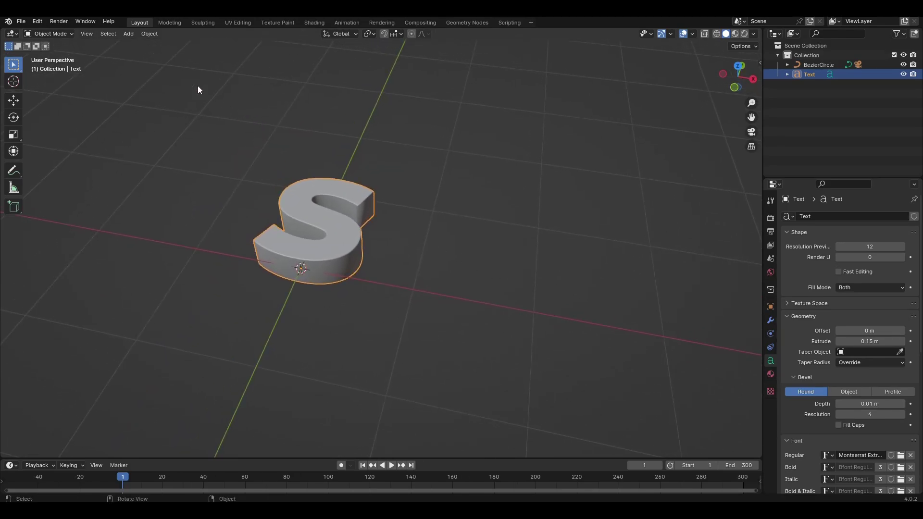
{"action": "left_click", "coordinate": [150, 34]}
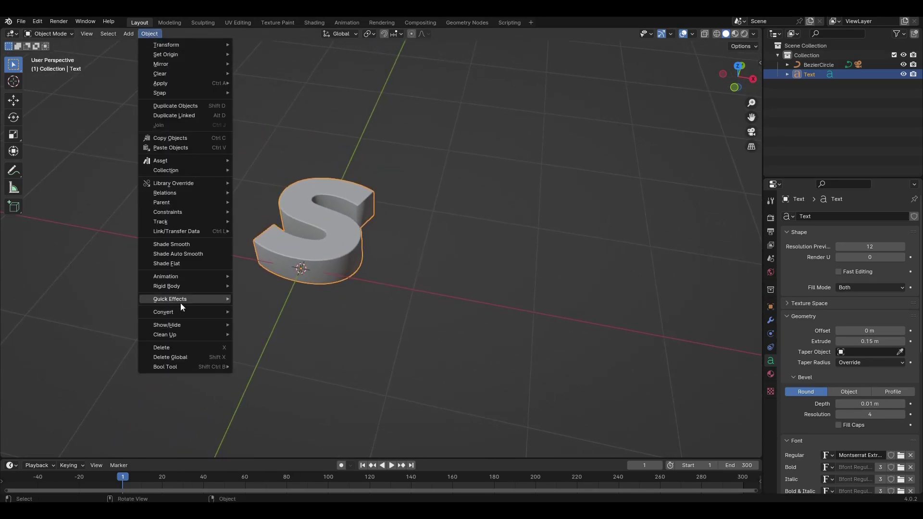
{"action": "mouse_move", "coordinate": [188, 312]}
{"action": "left_click", "coordinate": [248, 322]}
{"action": "middle_click_drag", "start_coordinate": [253, 291], "coordinate": [334, 315], "text": "shift"}
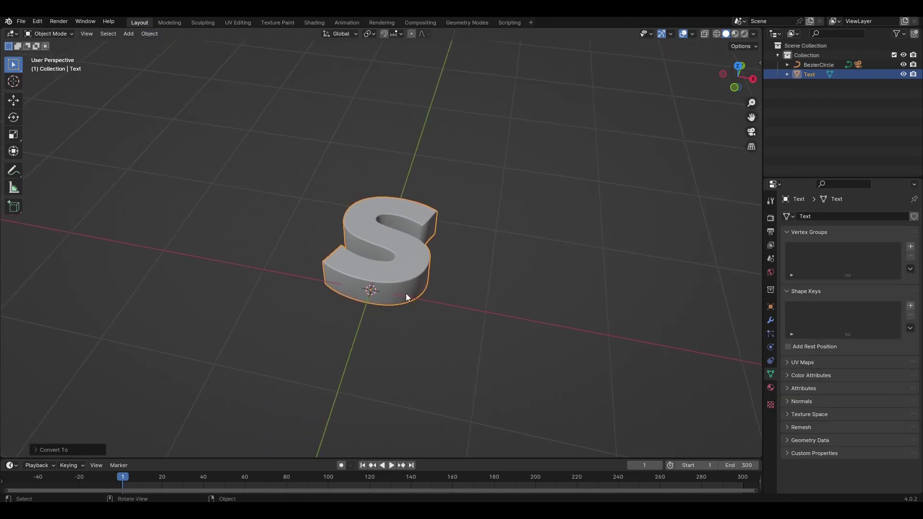
Rotate the letter S 90° about the X axis so it stands upright, and apply all its transforms.
{"action": "type", "text": "rx90"}
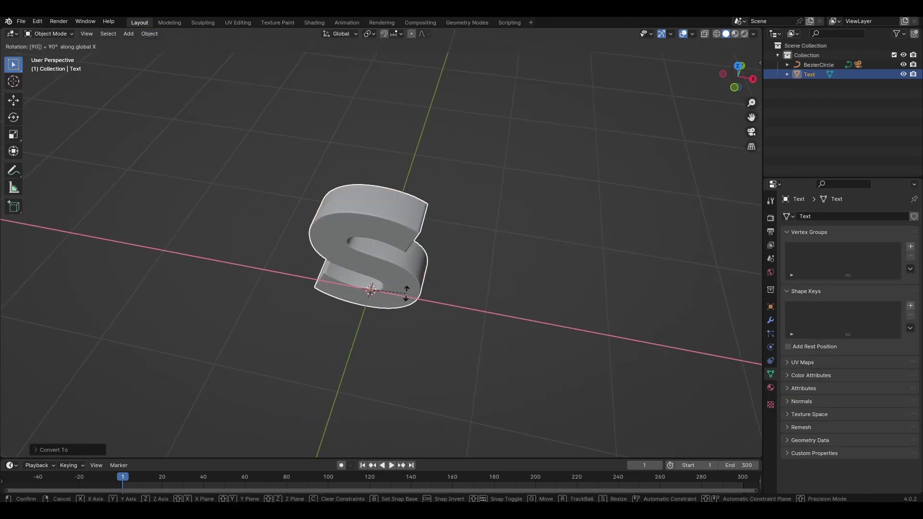
{"action": "key", "text": "Return"}
{"action": "key", "text": "ctrl+a"}
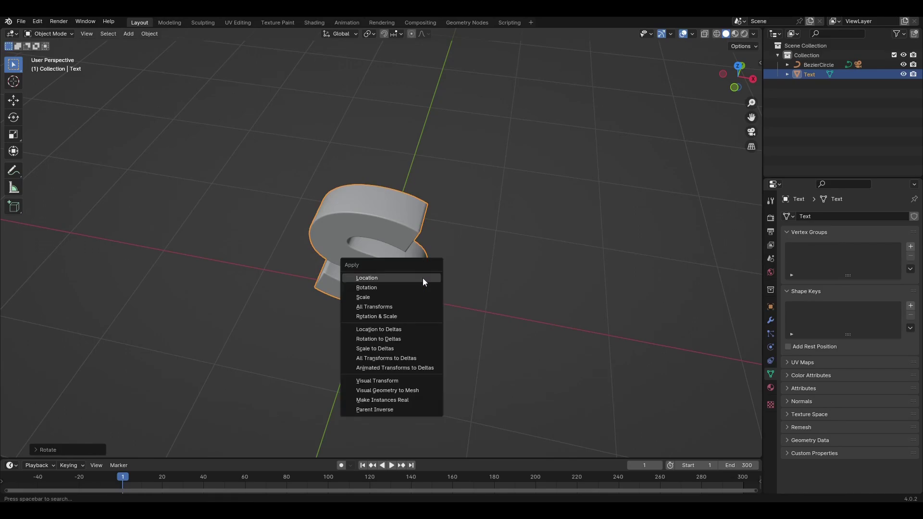
{"action": "left_click", "coordinate": [394, 306]}
Move the letter's origin to the centre of its own geometry.
{"action": "right_click", "coordinate": [393, 306]}
{"action": "mouse_move", "coordinate": [391, 216]}
{"action": "left_click", "coordinate": [431, 227]}
{"action": "middle_click_drag", "start_coordinate": [457, 275], "coordinate": [363, 238]}
In the camera view, lower the letter along the Z axis until it sits in the middle of the frame.
{"action": "key", "text": "KP_0"}
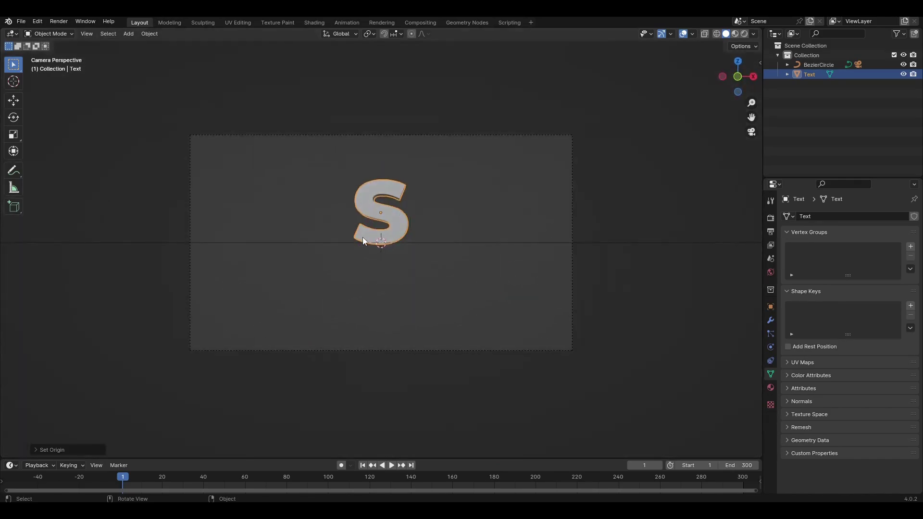
{"action": "scroll", "coordinate": [363, 238], "scroll_direction": "up", "scroll_amount": 4}
{"action": "key", "text": "g"}
{"action": "key", "text": "z"}
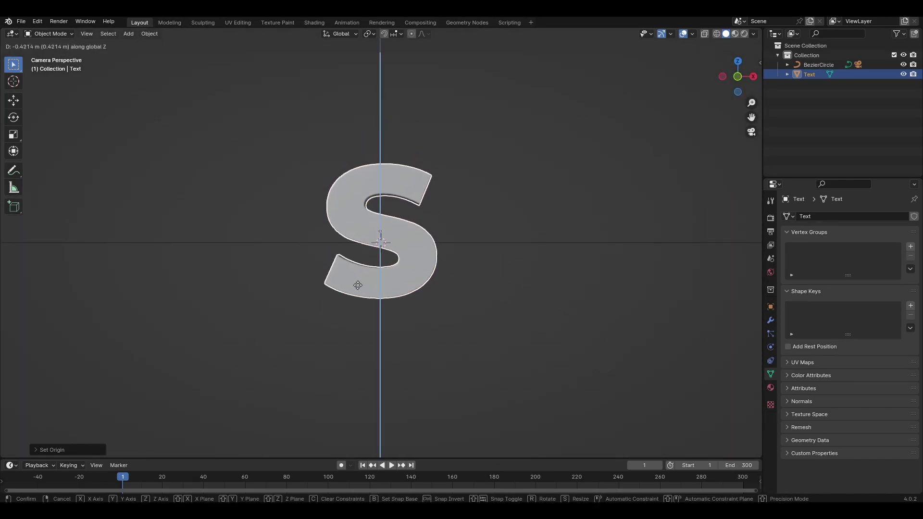
{"action": "left_click", "coordinate": [352, 315]}
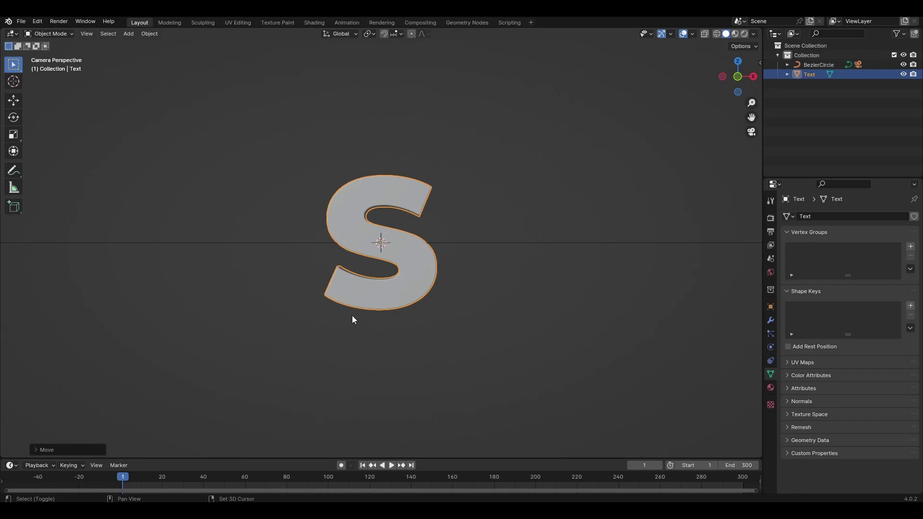
Scale the letter up uniformly by a factor of about 1.69 so it fills more of the camera frame.
{"action": "scroll", "coordinate": [441, 316], "scroll_direction": "down", "scroll_amount": 3}
{"action": "key", "text": "s"}
{"action": "left_click", "coordinate": [518, 318]}
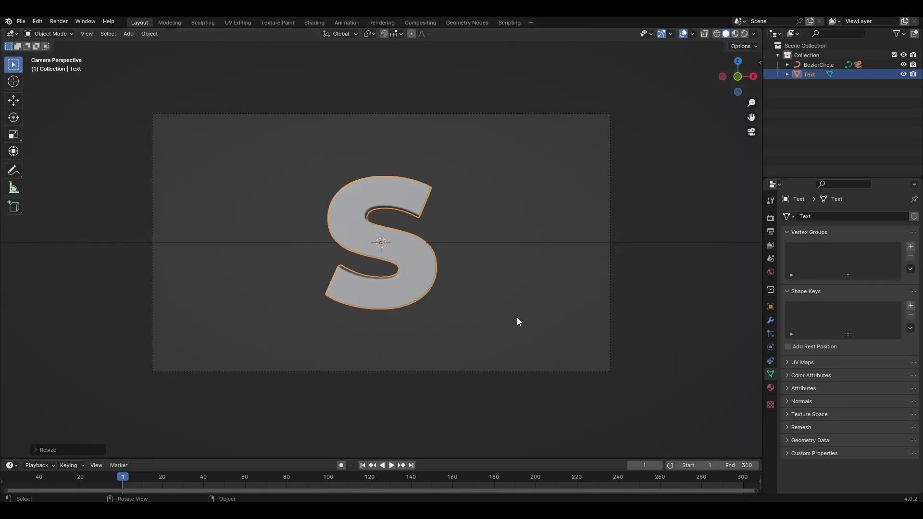
Play the camera animation to check the framing of the letter, and return to frame 1.
{"action": "scroll", "coordinate": [512, 316], "scroll_direction": "up", "scroll_amount": 4}
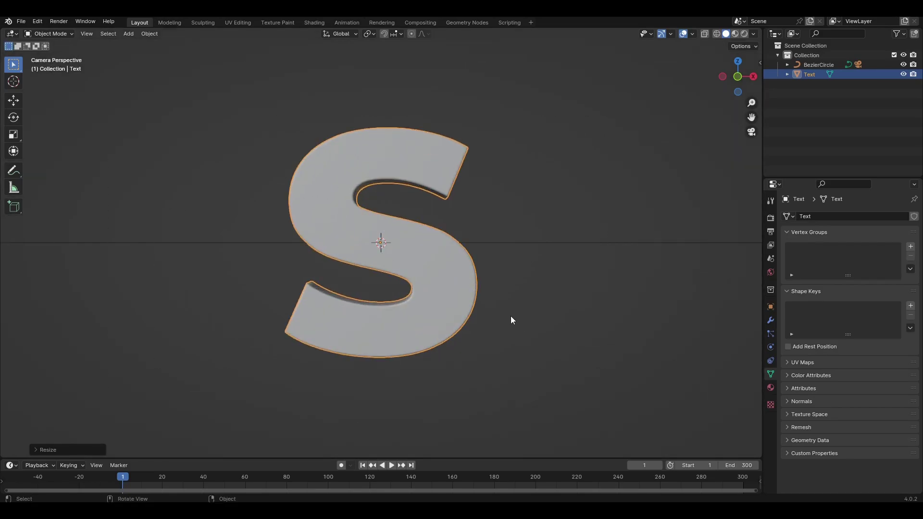
{"action": "key", "text": "space"}
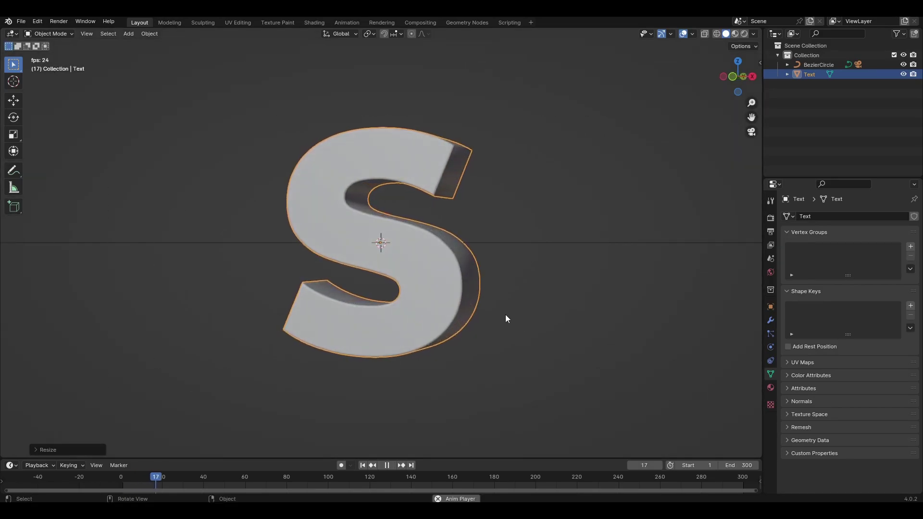
{"action": "scroll", "coordinate": [506, 315], "scroll_direction": "down", "scroll_amount": 1}
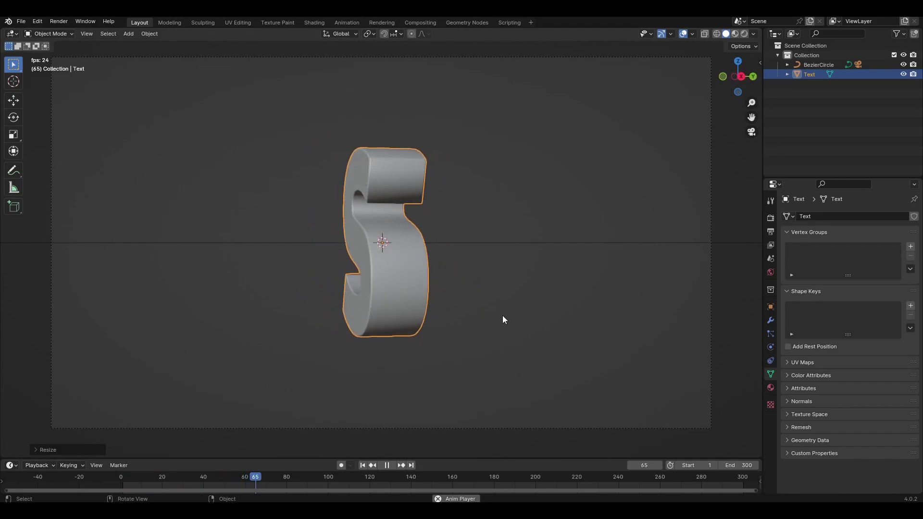
{"action": "key", "text": "space"}
{"action": "left_click", "coordinate": [363, 466]}
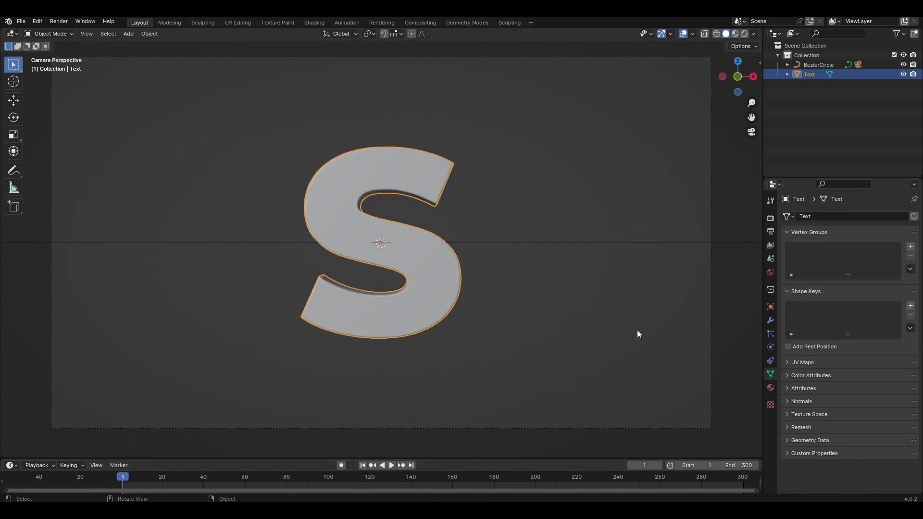
Add a voxel Remesh modifier to the letter with a voxel size of 0.008 m and smooth shading.
{"action": "left_click", "coordinate": [770, 319]}
{"action": "left_click", "coordinate": [837, 214]}
{"action": "type", "text": "re"}
{"action": "left_click", "coordinate": [814, 232]}
{"action": "left_click", "coordinate": [869, 259]}
{"action": "type", "text": "0.008"}
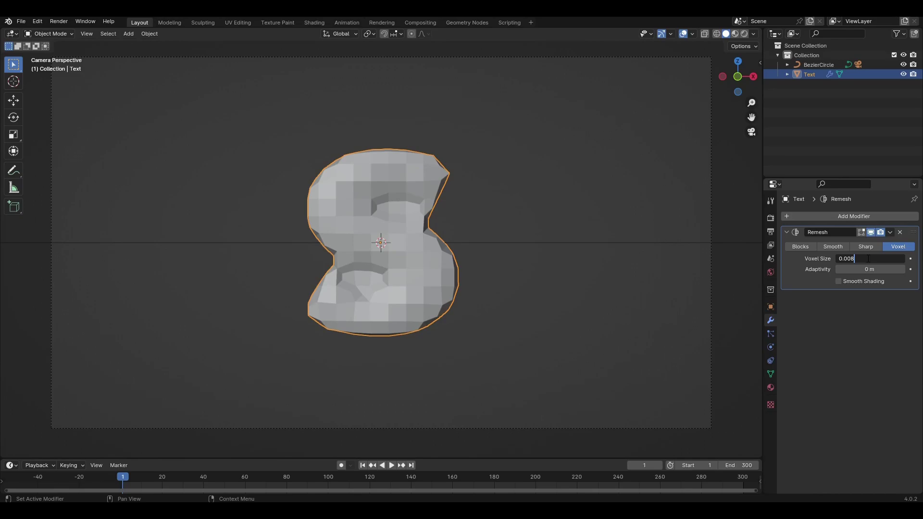
{"action": "key", "text": "Return"}
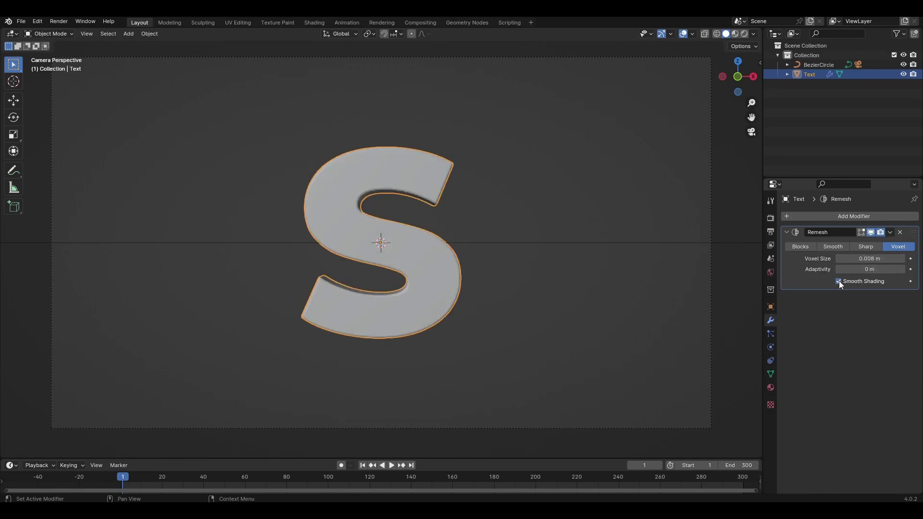
Apply the Remesh modifier and reselect the letter.
{"action": "left_click", "coordinate": [892, 233]}
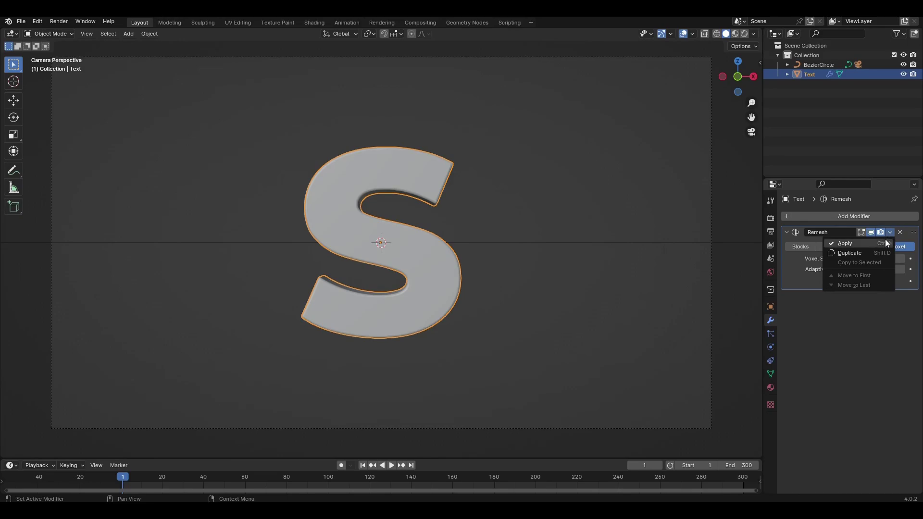
{"action": "left_click", "coordinate": [884, 242]}
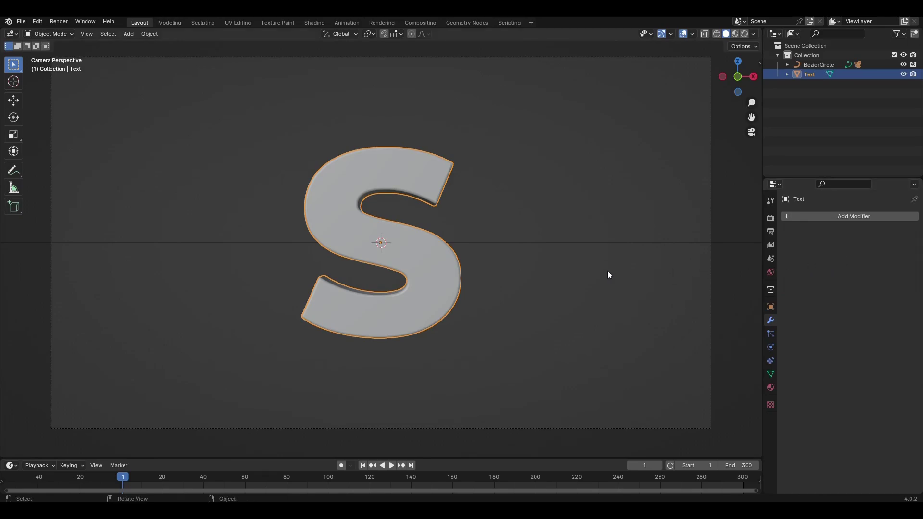
{"action": "left_click", "coordinate": [544, 275]}
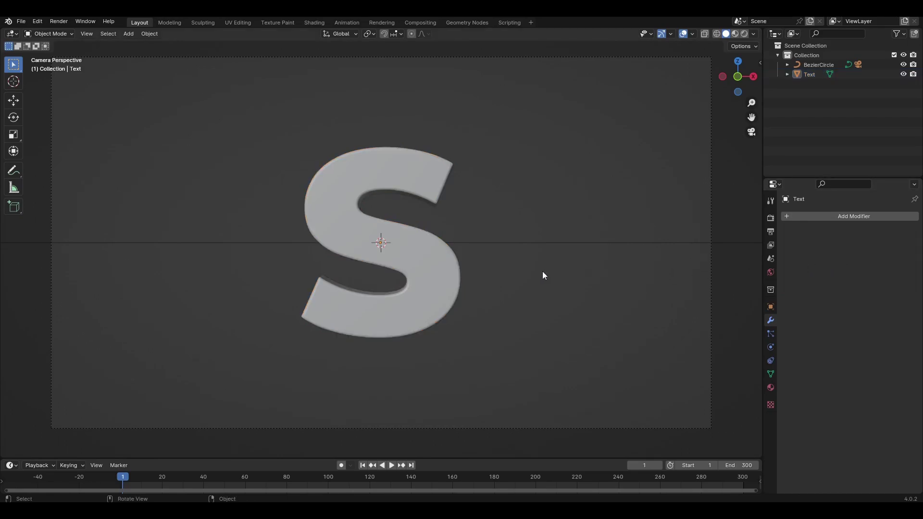
{"action": "left_click", "coordinate": [457, 280]}
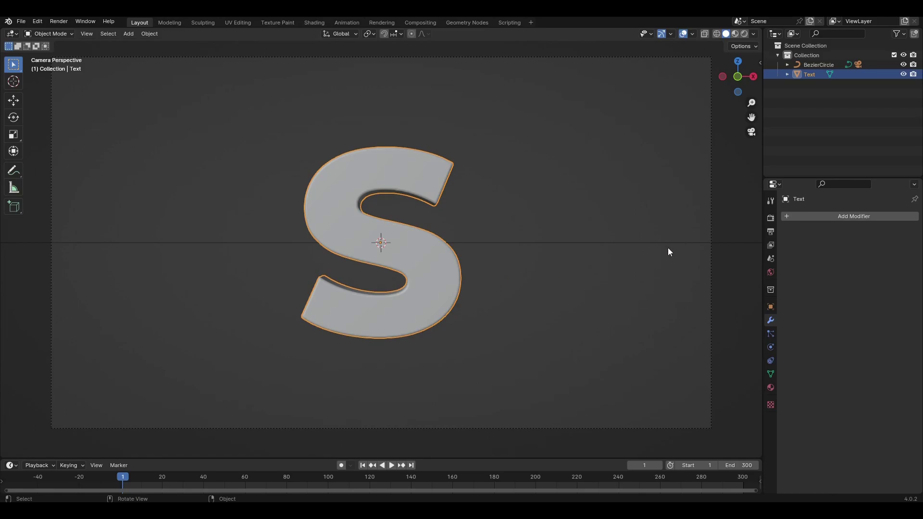
Set the letter mesh as the GScatter emitter.
{"action": "key", "text": "n"}
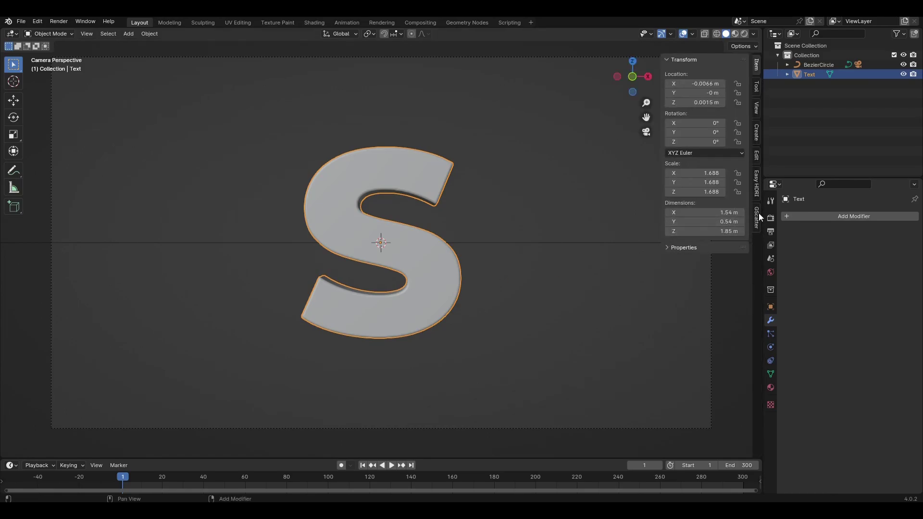
{"action": "left_click", "coordinate": [757, 216]}
{"action": "left_click", "coordinate": [737, 77]}
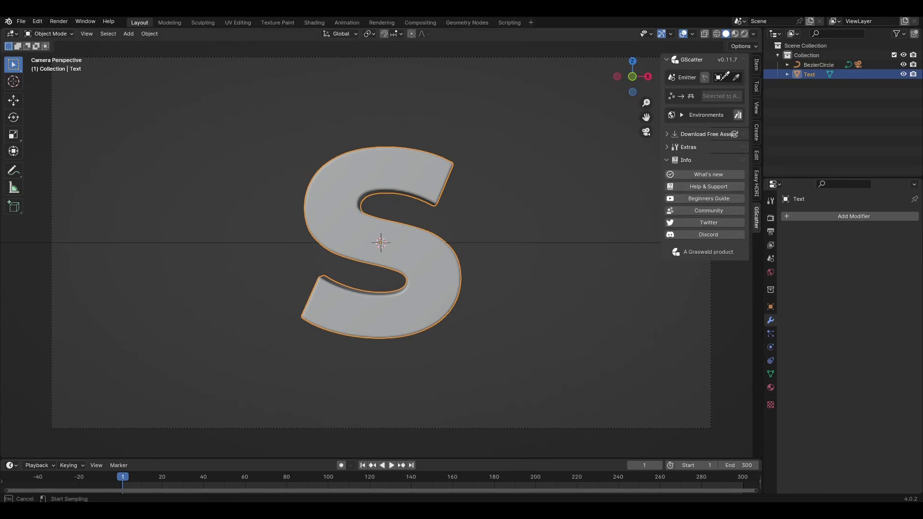
{"action": "left_click", "coordinate": [435, 176]}
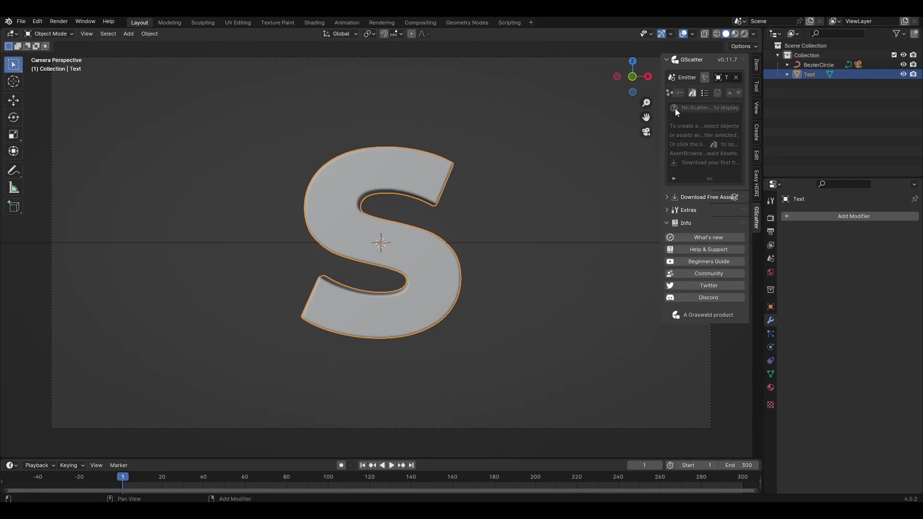
Scatter the Dandelion Big asset on the letter with level of detail 0 and the Default preset.
{"action": "left_click", "coordinate": [690, 93]}
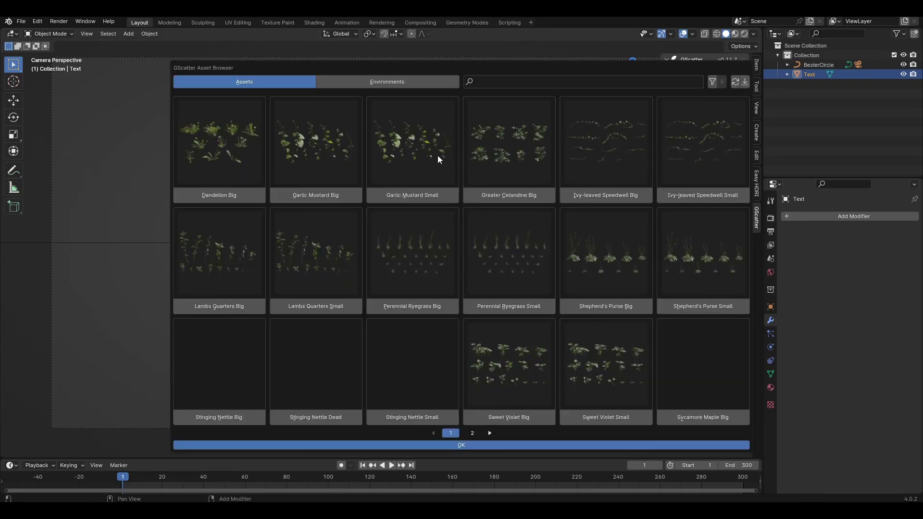
{"action": "left_click", "coordinate": [253, 194]}
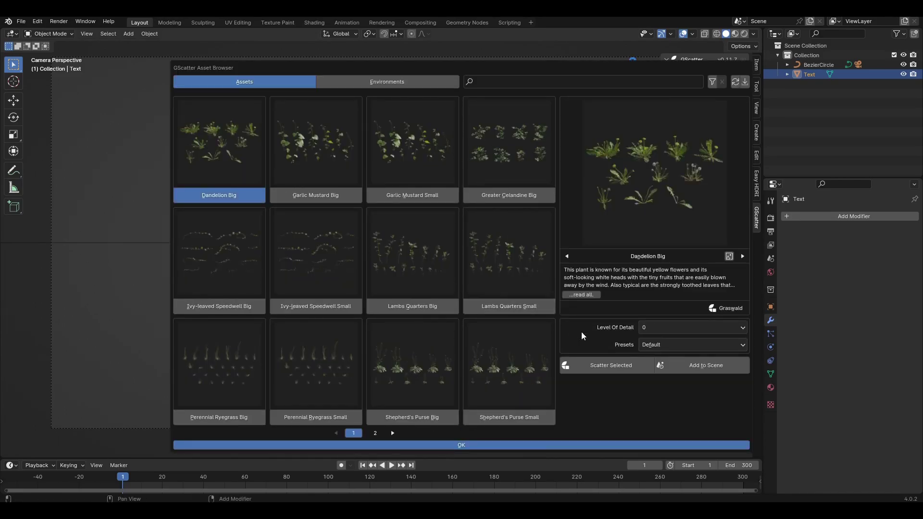
{"action": "left_click", "coordinate": [645, 327]}
{"action": "left_click", "coordinate": [647, 326]}
{"action": "left_click", "coordinate": [648, 344]}
{"action": "left_click", "coordinate": [649, 345]}
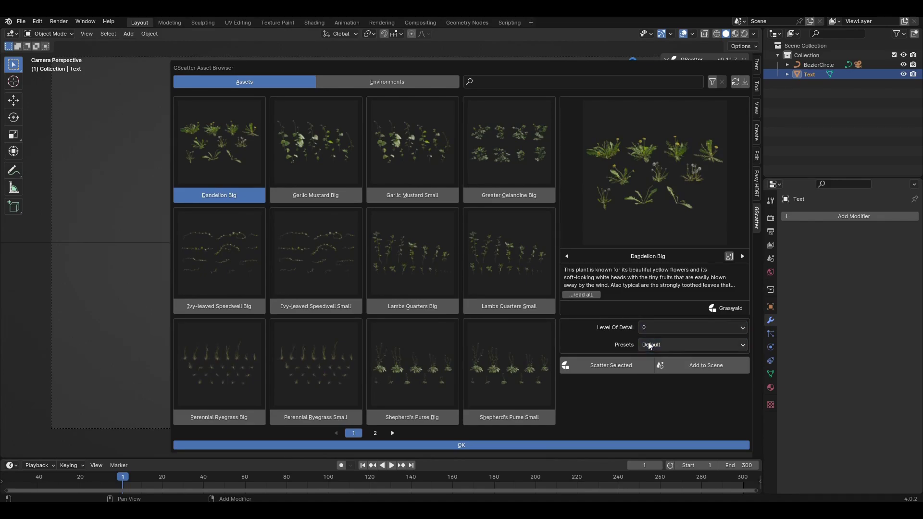
{"action": "left_click", "coordinate": [613, 365]}
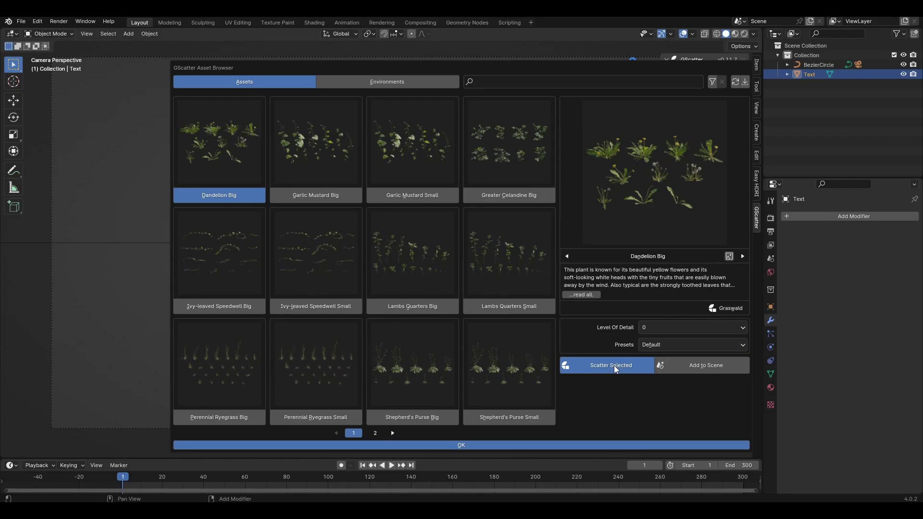
{"action": "left_click", "coordinate": [599, 396]}
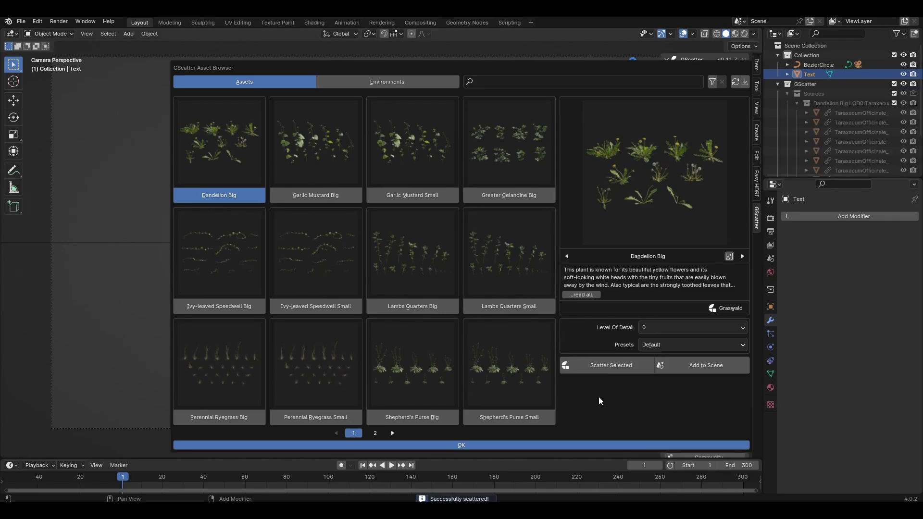
{"action": "left_click", "coordinate": [569, 446]}
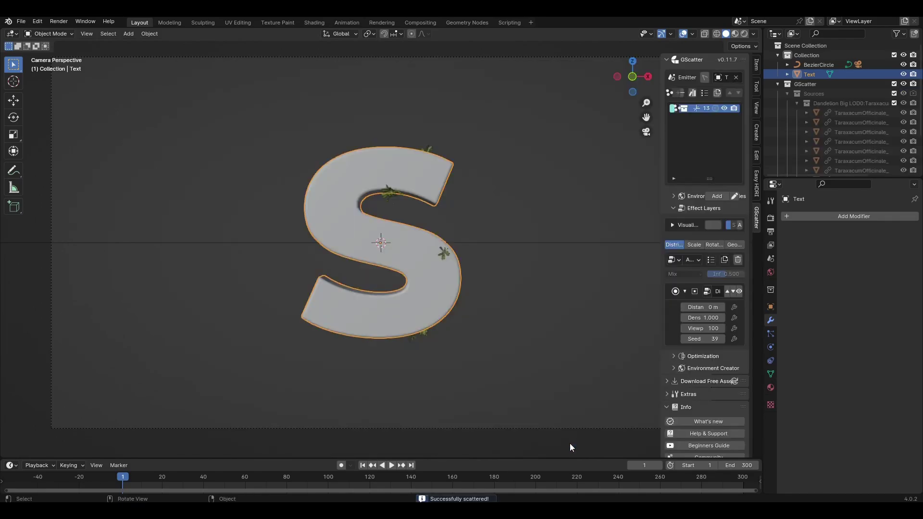
Set the scatter's main scale to 0 and keyframe it at frame 1.
{"action": "left_click", "coordinate": [694, 245]}
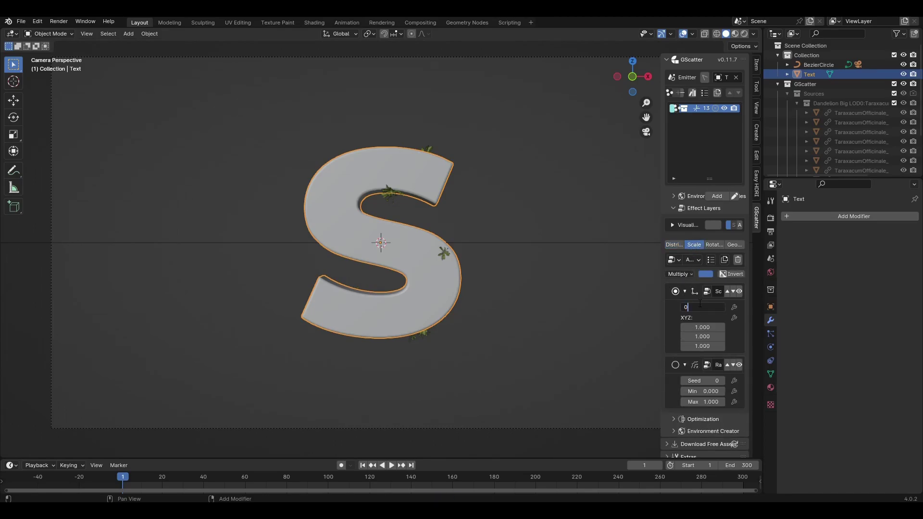
{"action": "left_click_drag", "start_coordinate": [699, 306], "coordinate": [683, 307]}
{"action": "key", "text": "i"}
At frame 150, set the scatter's main scale to 0.7 and keyframe it.
{"action": "left_click", "coordinate": [433, 475]}
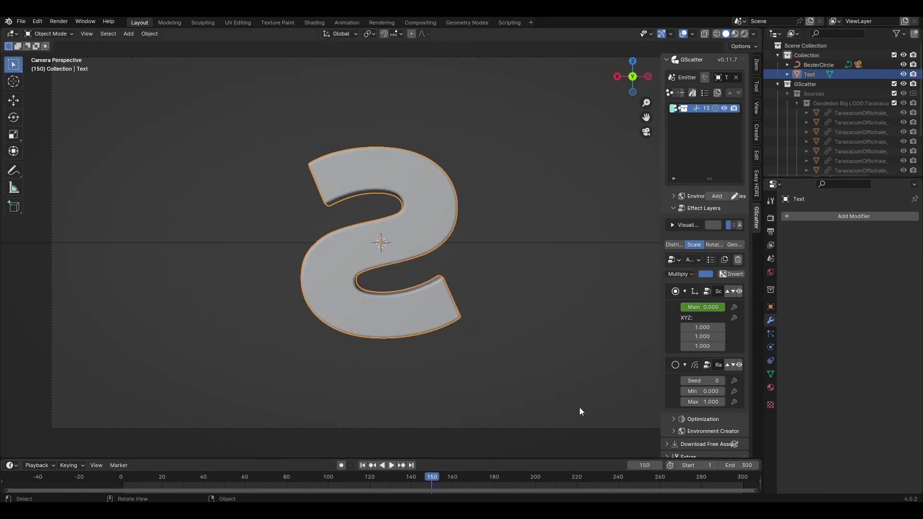
{"action": "left_click_drag", "start_coordinate": [699, 307], "coordinate": [682, 307]}
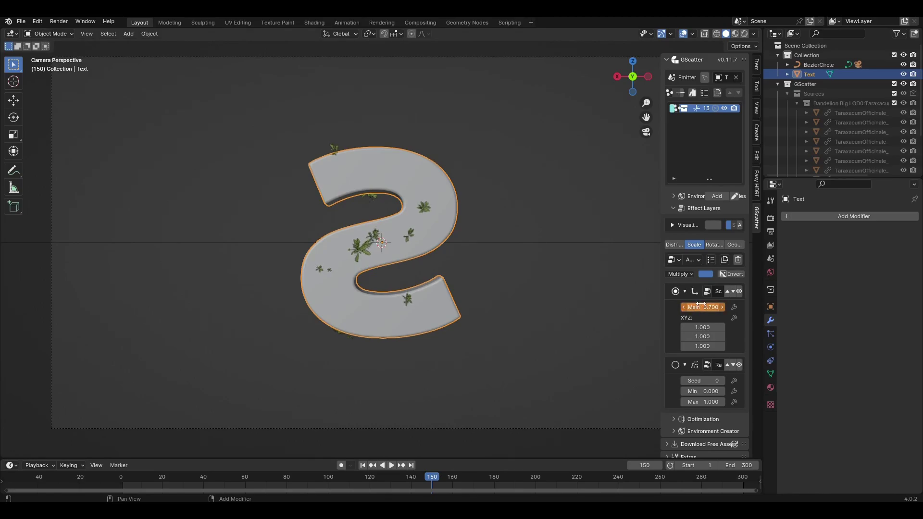
{"action": "key", "text": "i"}
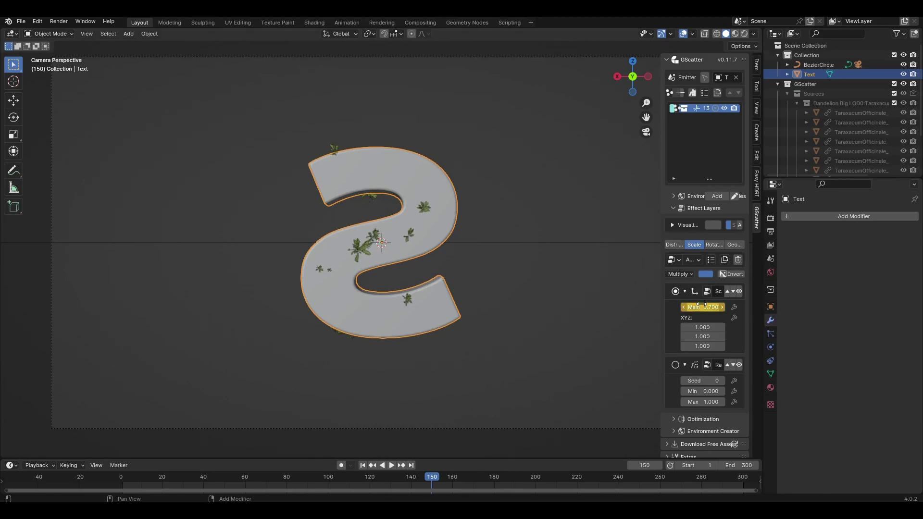
At frame 300, set the scatter's main scale back to 0 and keyframe it.
{"action": "left_click", "coordinate": [743, 477]}
{"action": "left_click", "coordinate": [698, 307]}
{"action": "type", "text": "0"}
{"action": "key", "text": "Return"}
{"action": "key", "text": "i"}
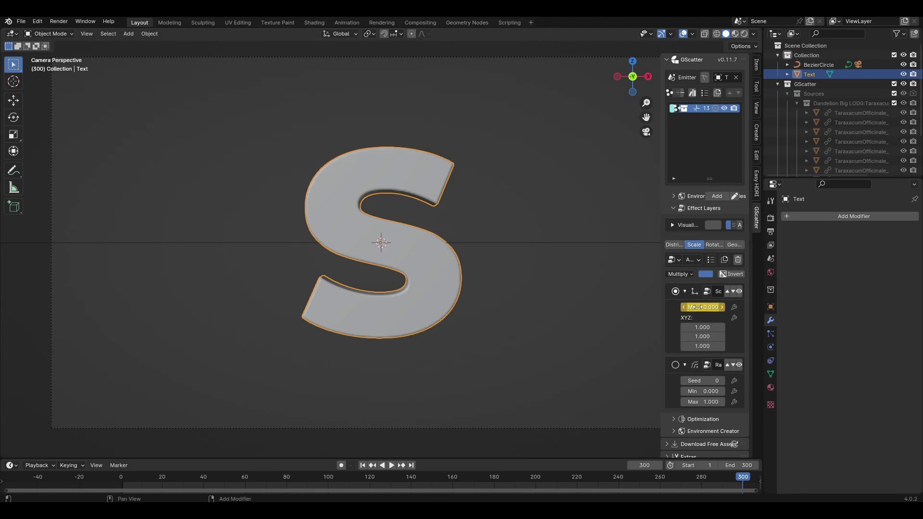
Play the animation from the start to check the dandelion growth, and scrub to frame 150.
{"action": "left_click", "coordinate": [430, 477]}
{"action": "left_click", "coordinate": [362, 466]}
{"action": "left_click", "coordinate": [391, 466]}
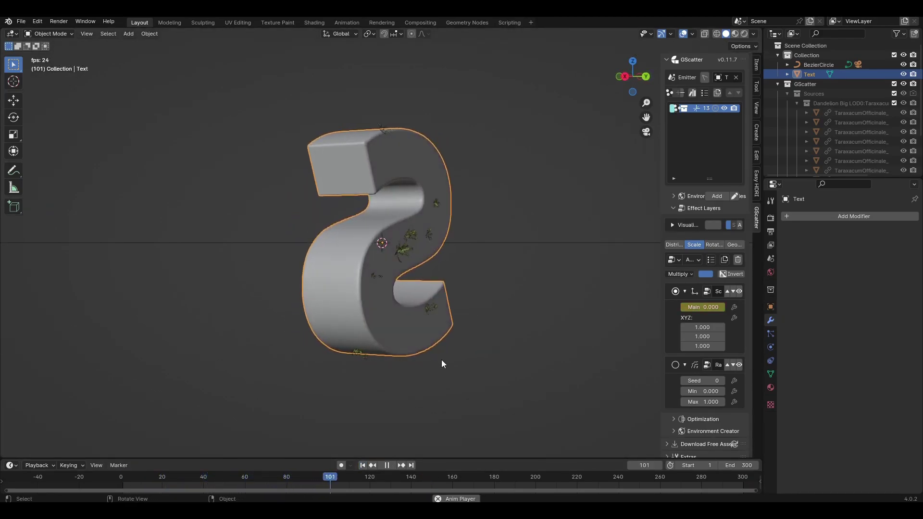
{"action": "key", "text": "space"}
{"action": "left_click_drag", "start_coordinate": [401, 480], "coordinate": [434, 483]}
{"action": "left_click", "coordinate": [431, 480]}
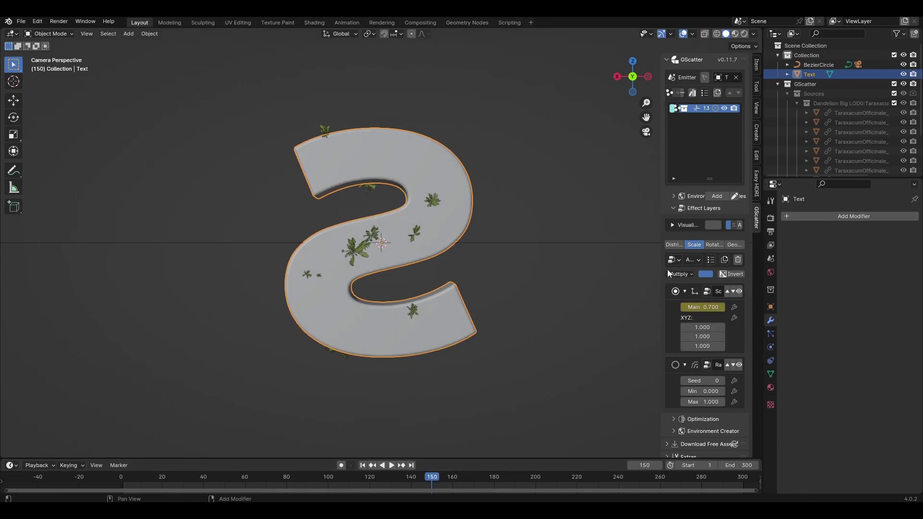
Set the dandelion scatter's distribution density to 500.
{"action": "left_click", "coordinate": [674, 245]}
{"action": "left_click", "coordinate": [701, 318]}
{"action": "type", "text": "500"}
{"action": "key", "text": "Return"}
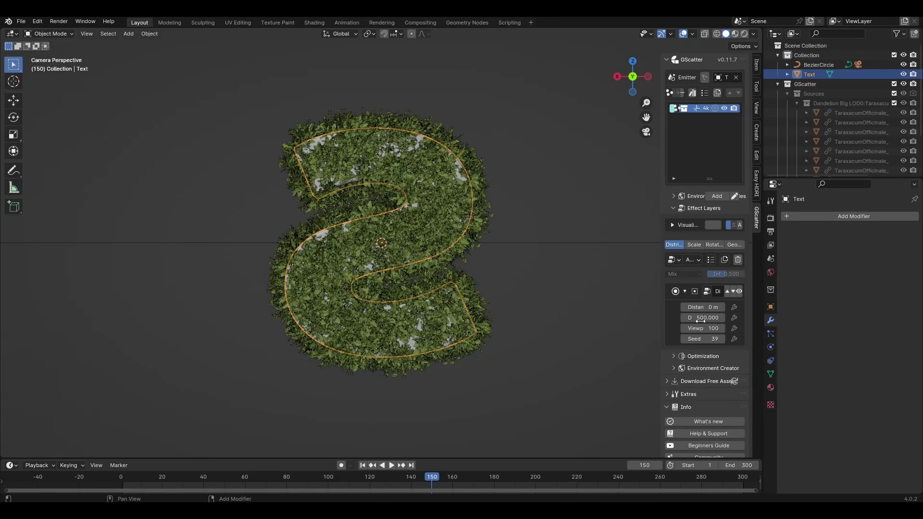
Hide the dandelion scatter in the viewport and return to frame 1.
{"action": "left_click", "coordinate": [725, 109]}
{"action": "scroll", "coordinate": [505, 276], "scroll_direction": "down", "scroll_amount": 3}
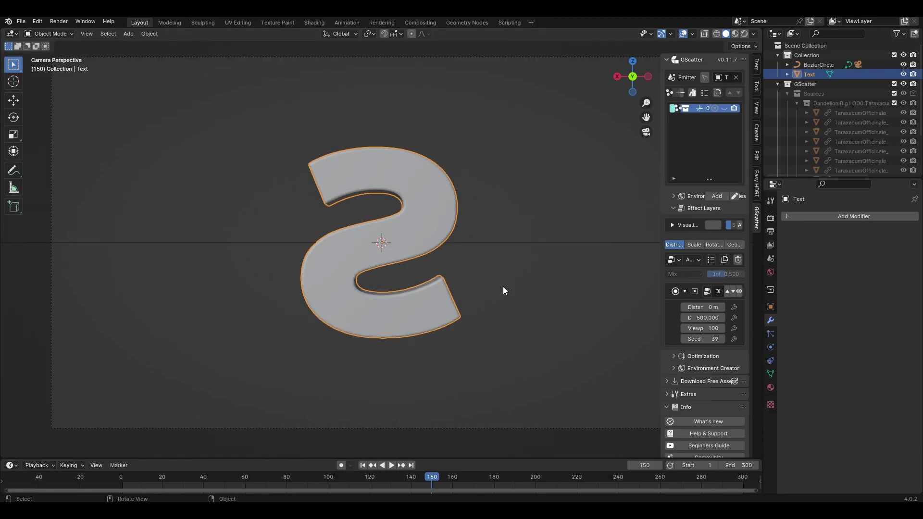
{"action": "left_click", "coordinate": [364, 465]}
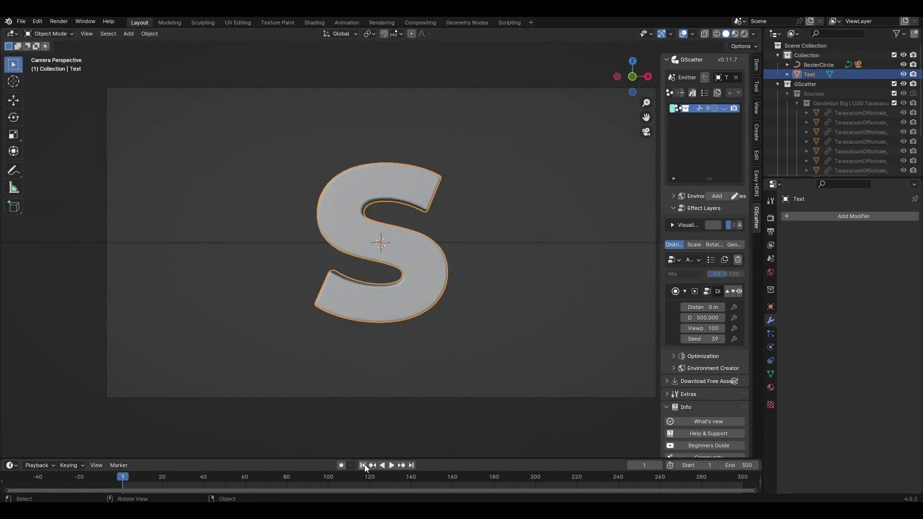
Scatter the Garlic Mustard Big asset on the letter S from the GScatter asset browser.
{"action": "left_click", "coordinate": [692, 92]}
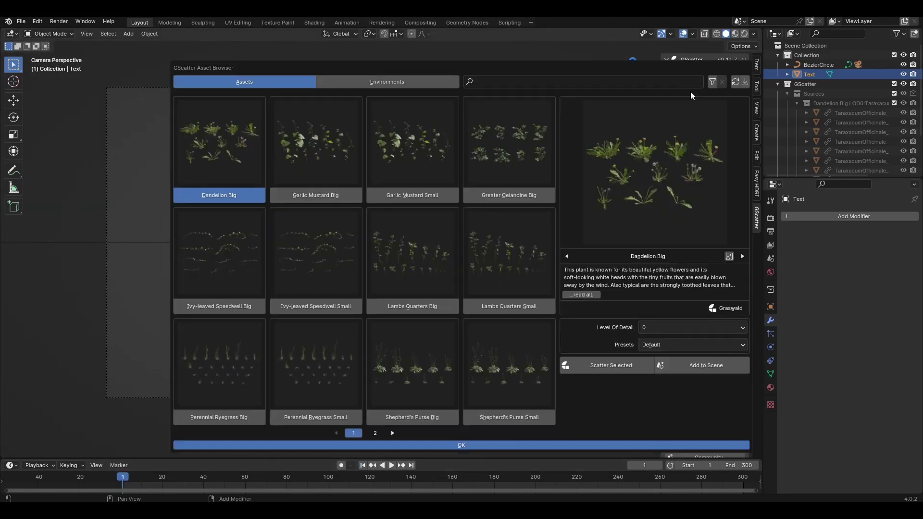
{"action": "left_click", "coordinate": [333, 197]}
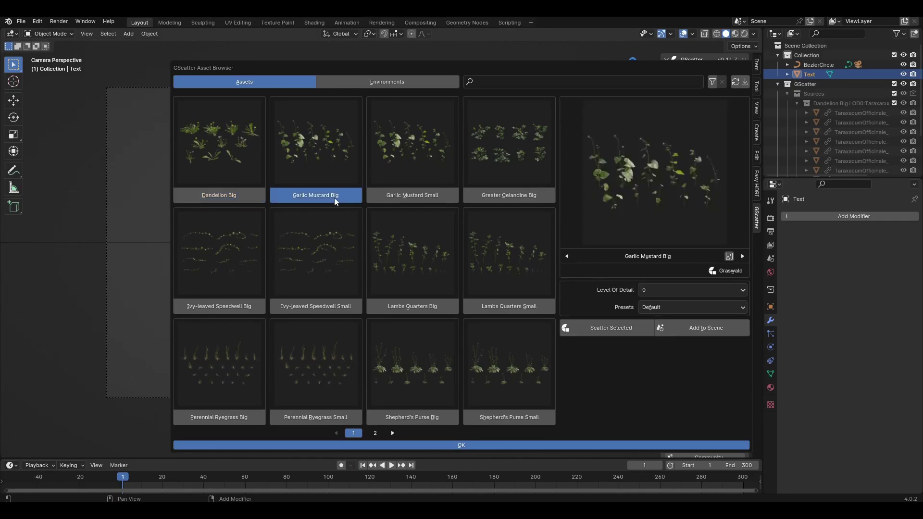
{"action": "left_click", "coordinate": [610, 330]}
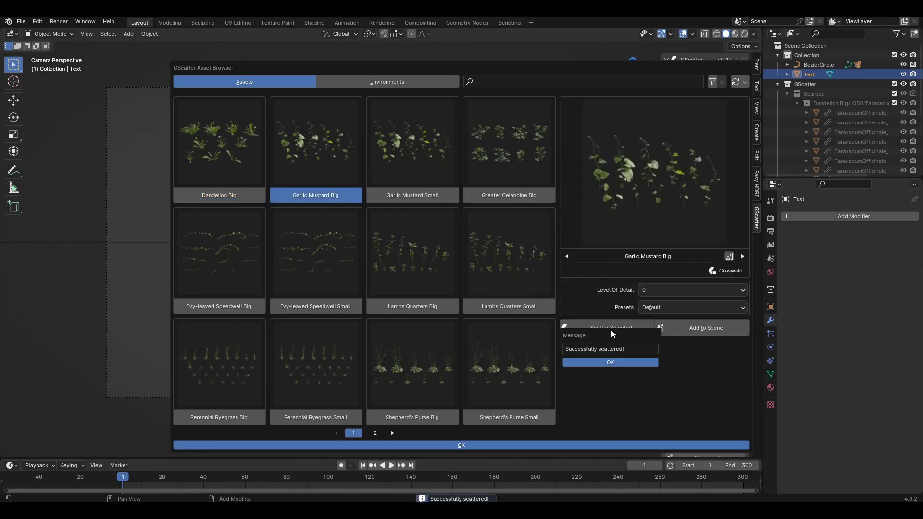
{"action": "left_click", "coordinate": [598, 362]}
{"action": "left_click", "coordinate": [552, 445]}
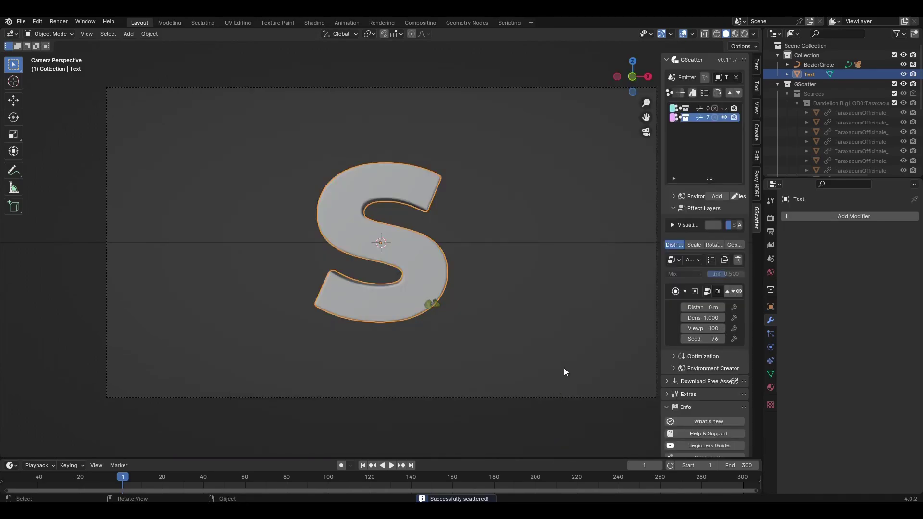
Keyframe the garlic mustard scatter's main scale at 0 on frame 1 and at 1.2 on frame 150.
{"action": "left_click", "coordinate": [693, 244]}
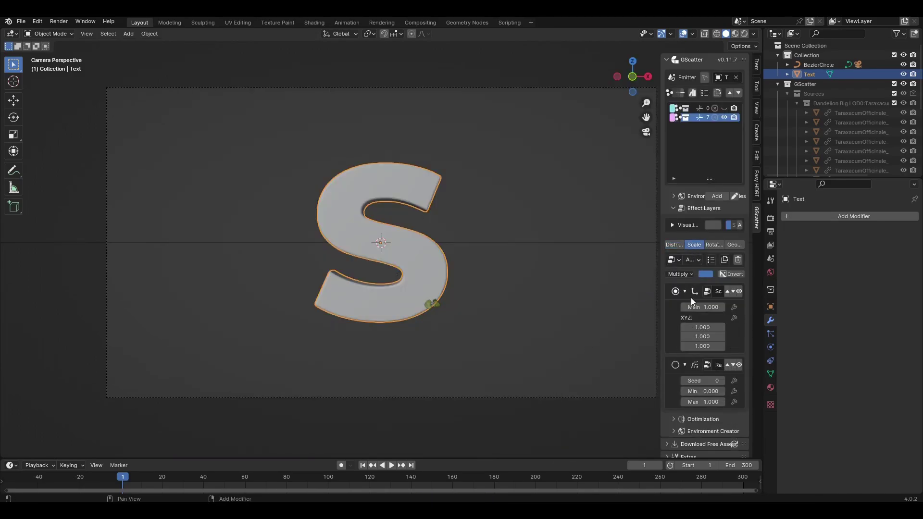
{"action": "left_click_drag", "start_coordinate": [692, 307], "coordinate": [644, 307]}
{"action": "left_click", "coordinate": [429, 478]}
{"action": "key", "text": "space"}
{"action": "key", "text": "space"}
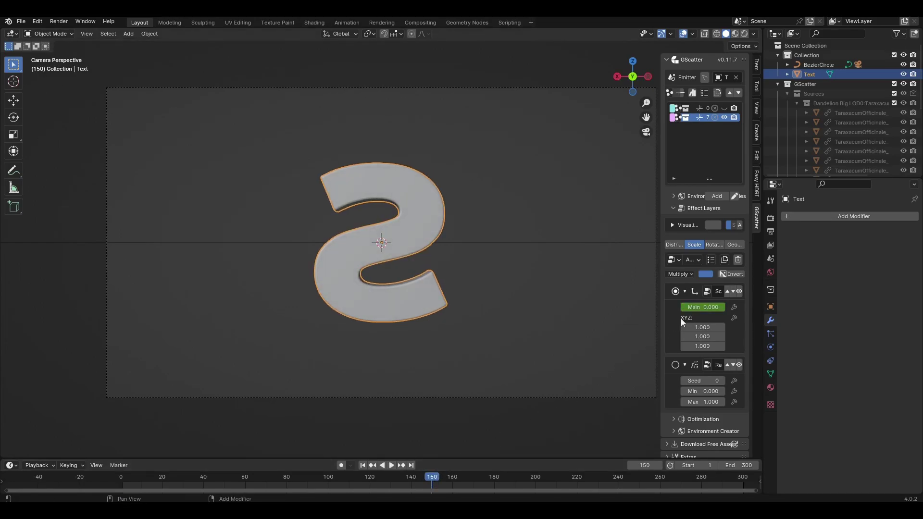
{"action": "left_click", "coordinate": [695, 307]}
{"action": "type", "text": "1.2"}
{"action": "key", "text": "Return"}
{"action": "key", "text": "i"}
At frame 300, set the garlic mustard scatter's main scale to 0 and keyframe it.
{"action": "left_click", "coordinate": [745, 477]}
{"action": "left_click", "coordinate": [697, 307]}
{"action": "type", "text": "0"}
{"action": "key", "text": "Return"}
{"action": "key", "text": "i"}
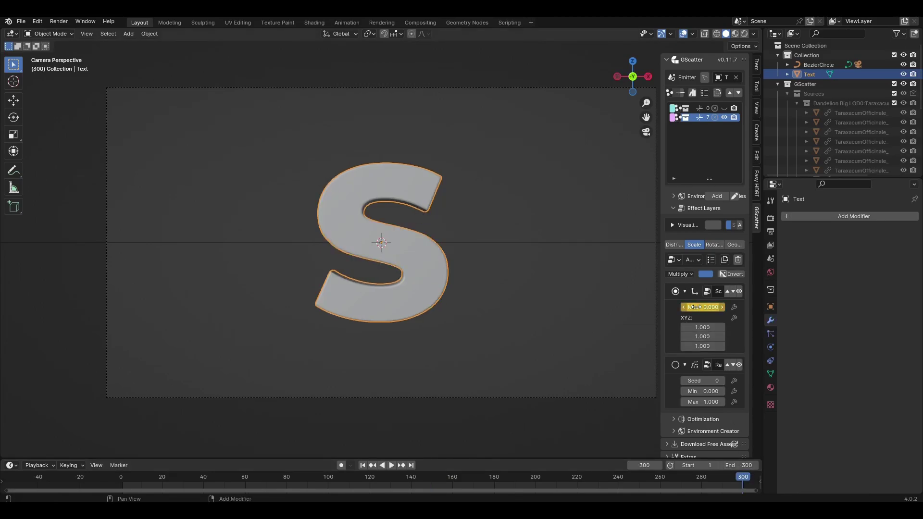
Go to frame 150 and set the garlic mustard scatter's distribution density to 25.
{"action": "left_click", "coordinate": [420, 478]}
{"action": "key", "text": "space"}
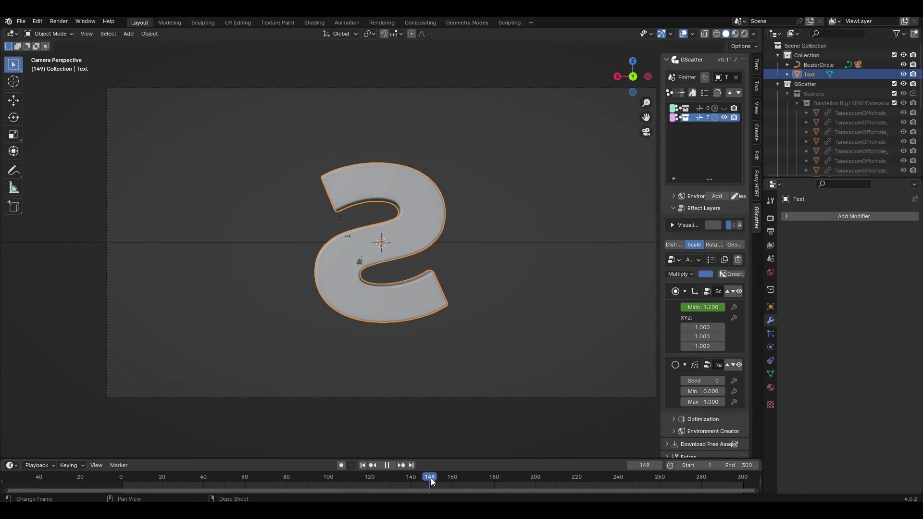
{"action": "key", "text": "space"}
{"action": "left_click", "coordinate": [670, 247]}
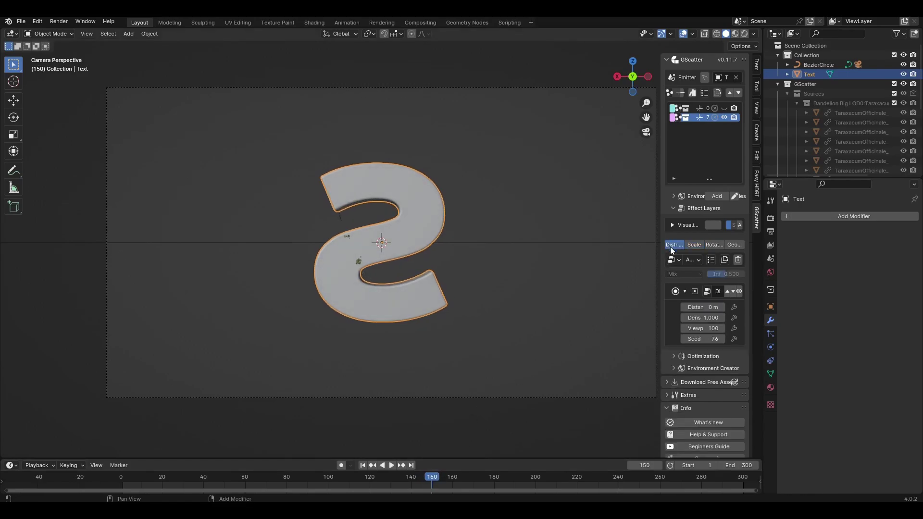
{"action": "left_click", "coordinate": [700, 318]}
{"action": "type", "text": "25"}
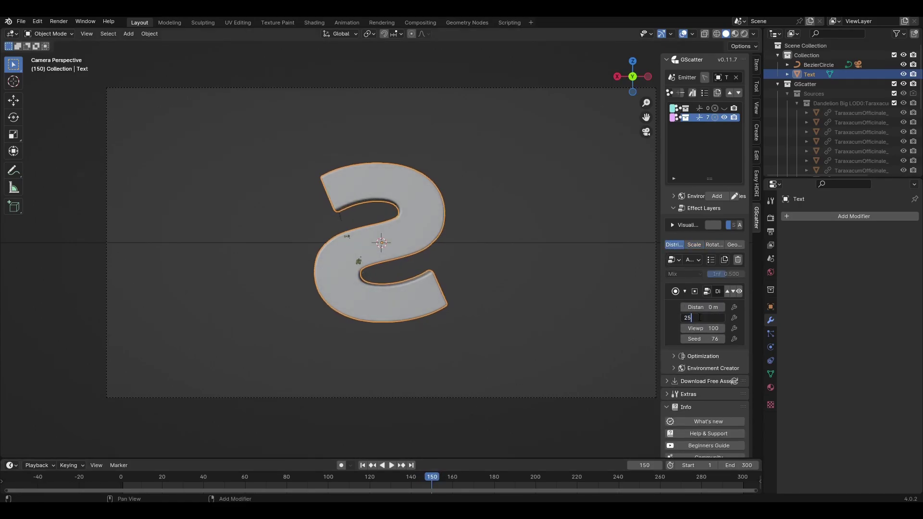
{"action": "key", "text": "Return"}
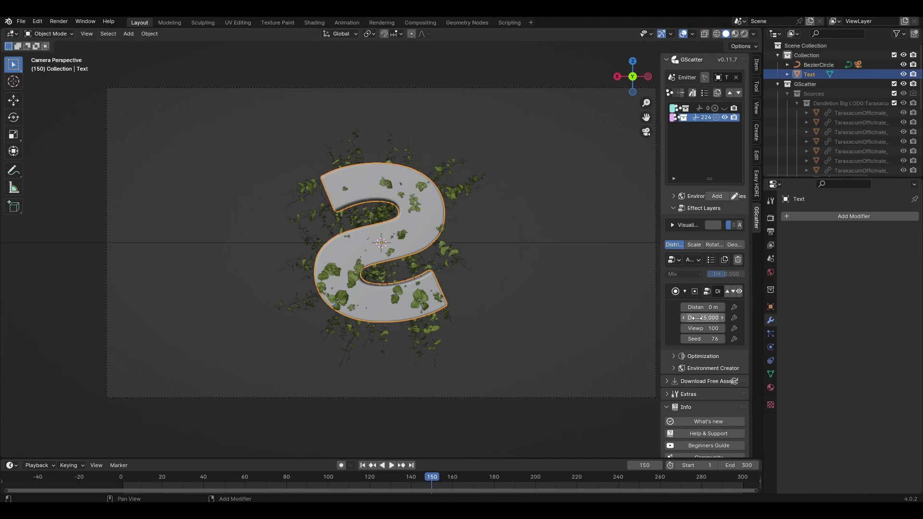
Play the animation from the start to check the garlic mustard growth around the letter.
{"action": "left_click", "coordinate": [364, 466]}
{"action": "key", "text": "space"}
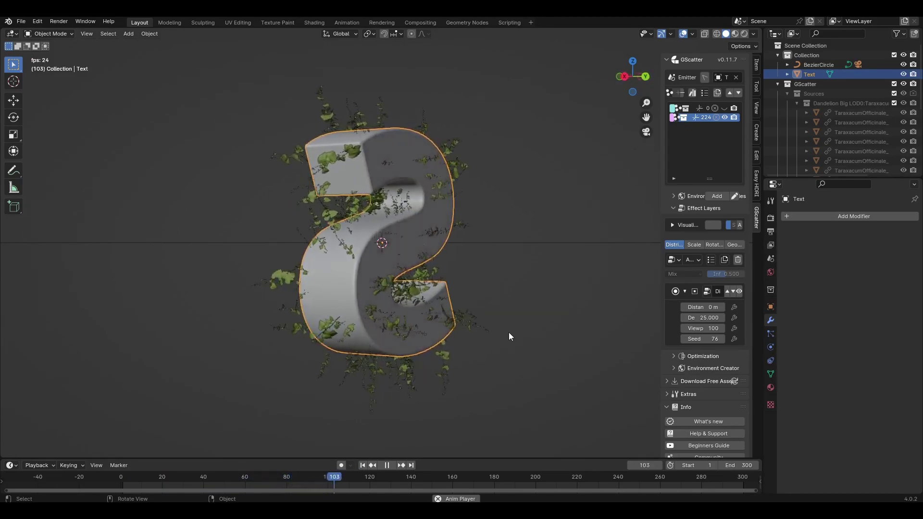
{"action": "key", "text": "space"}
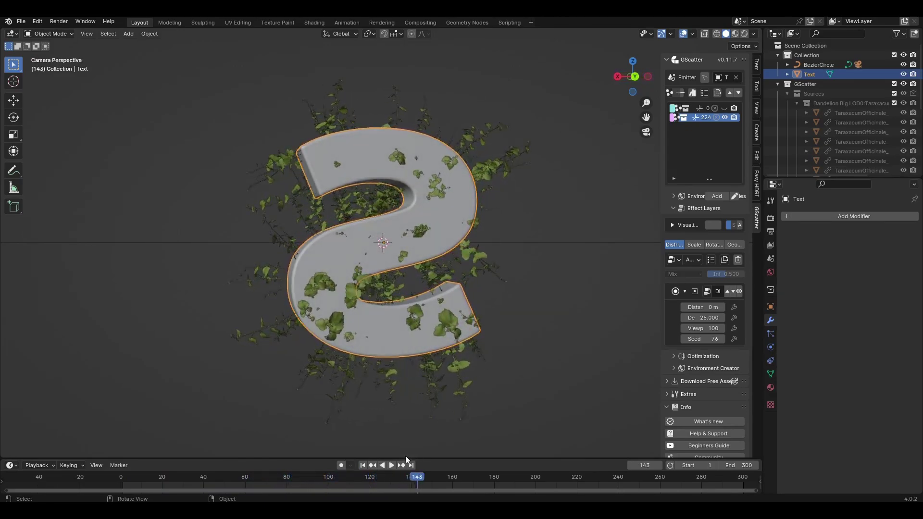
At frame 1, hide the garlic mustard scatter in the viewport and scatter Ivy-leaved Speedwell Big on the letter S.
{"action": "left_click", "coordinate": [363, 466]}
{"action": "left_click", "coordinate": [724, 119]}
{"action": "left_click", "coordinate": [694, 94]}
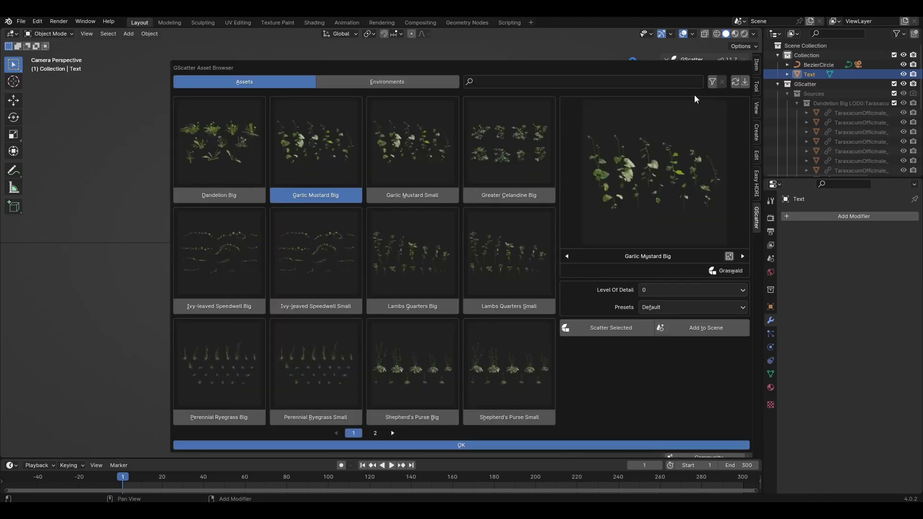
{"action": "left_click", "coordinate": [209, 310]}
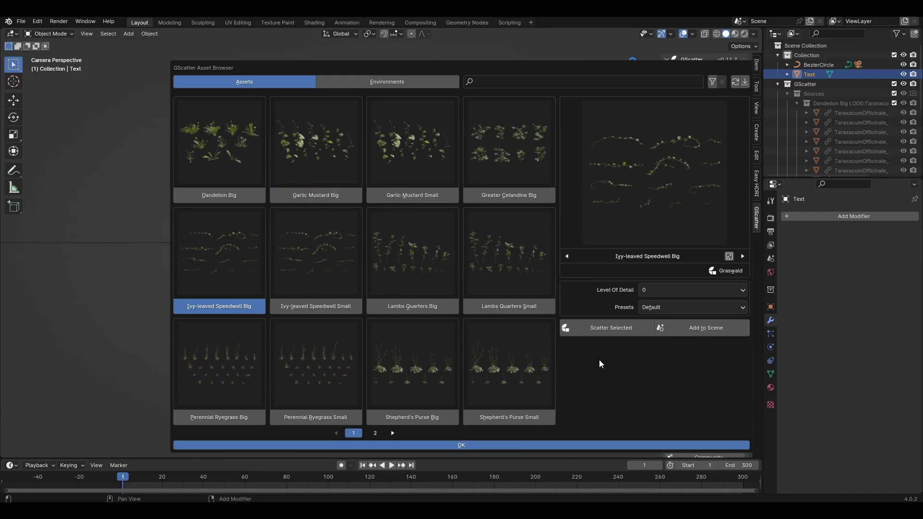
{"action": "left_click", "coordinate": [608, 325]}
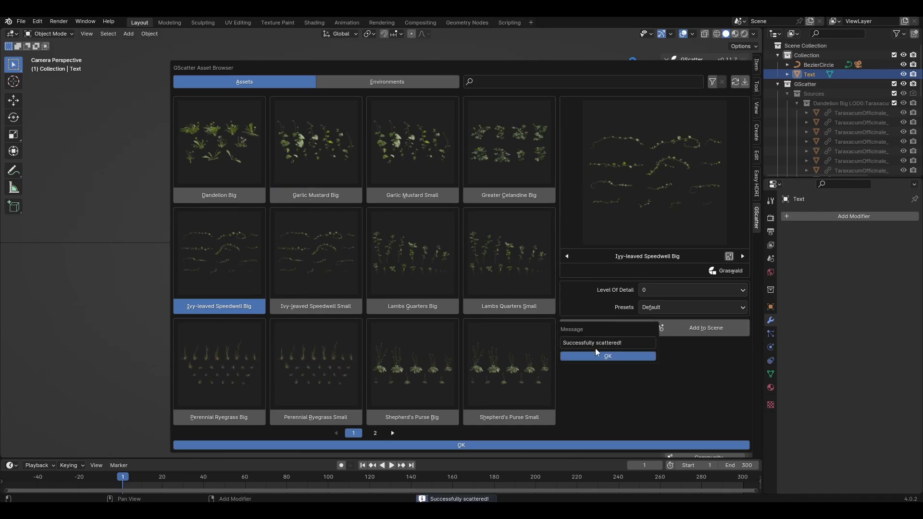
{"action": "left_click", "coordinate": [592, 355]}
{"action": "left_click", "coordinate": [553, 446]}
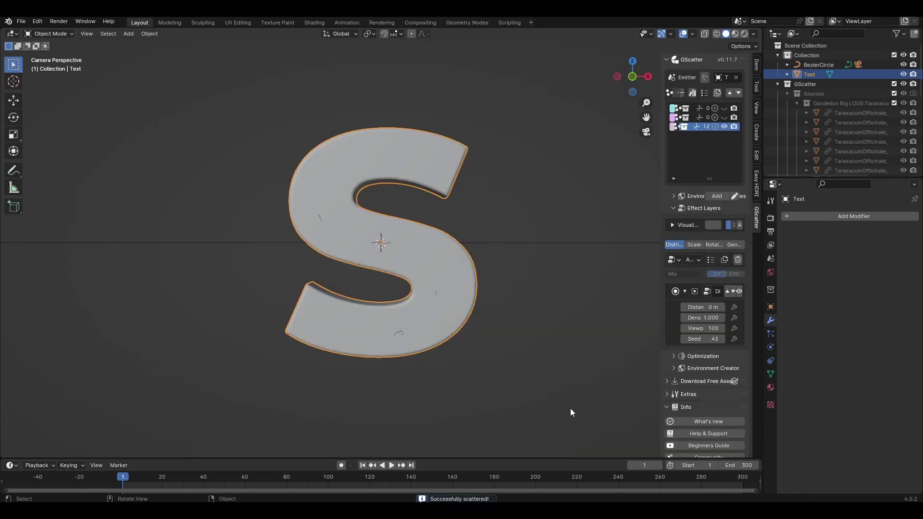
Keyframe the ivy-leaved speedwell scatter's main scale at 0 on frame 1 and at 6 on frame 150.
{"action": "left_click", "coordinate": [694, 245]}
{"action": "left_click_drag", "start_coordinate": [707, 307], "coordinate": [694, 308]}
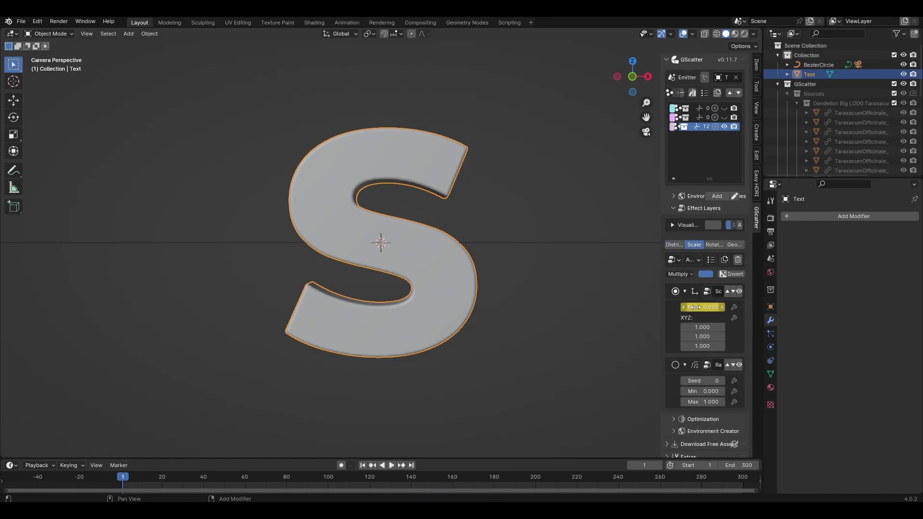
{"action": "left_click", "coordinate": [432, 481]}
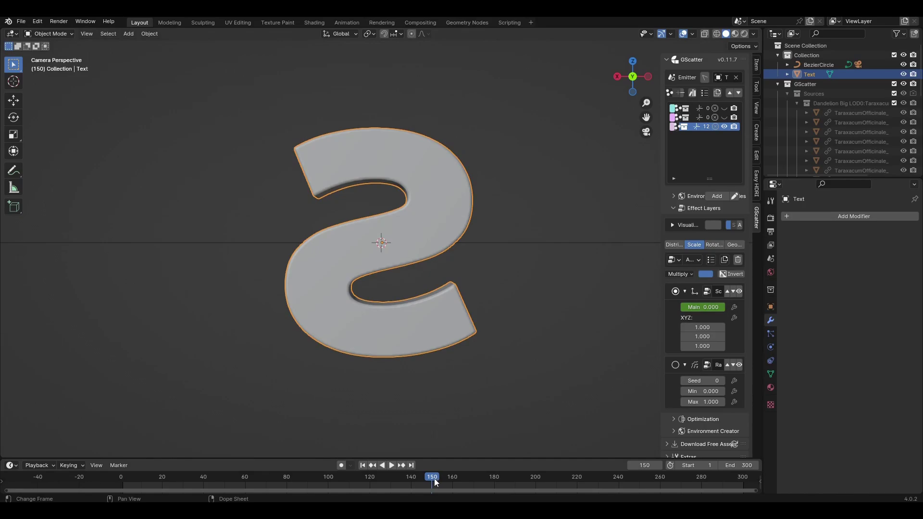
{"action": "left_click", "coordinate": [712, 307]}
{"action": "type", "text": "6"}
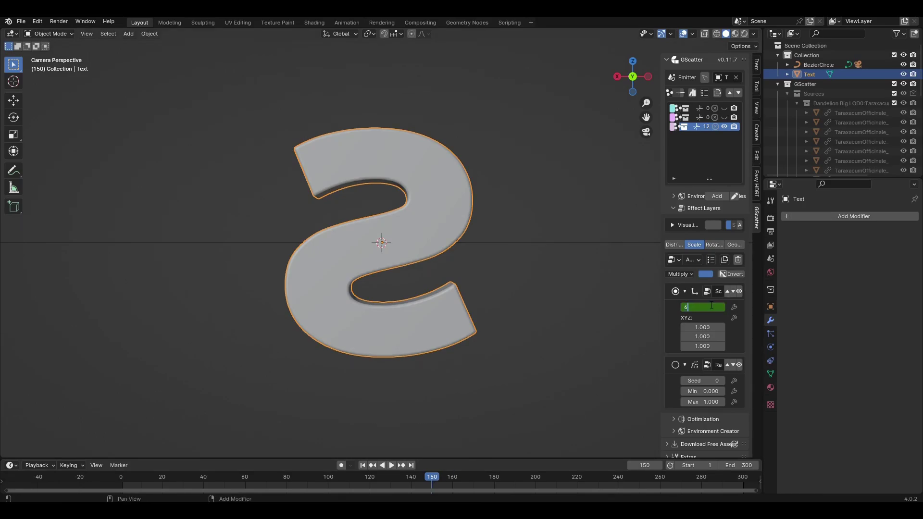
{"action": "key", "text": "Return"}
{"action": "key", "text": "i"}
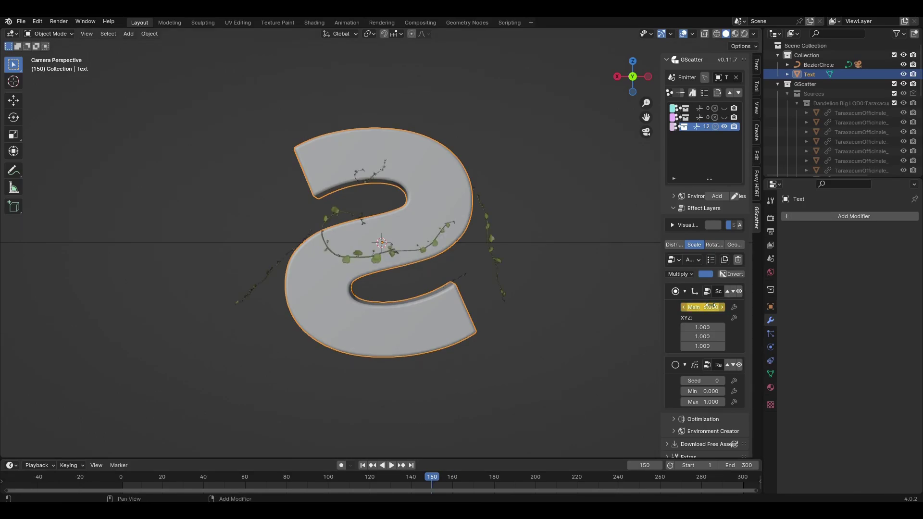
At frame 300, reset the ivy-leaved speedwell scatter's main scale to 0 and keyframe it.
{"action": "left_click", "coordinate": [741, 476]}
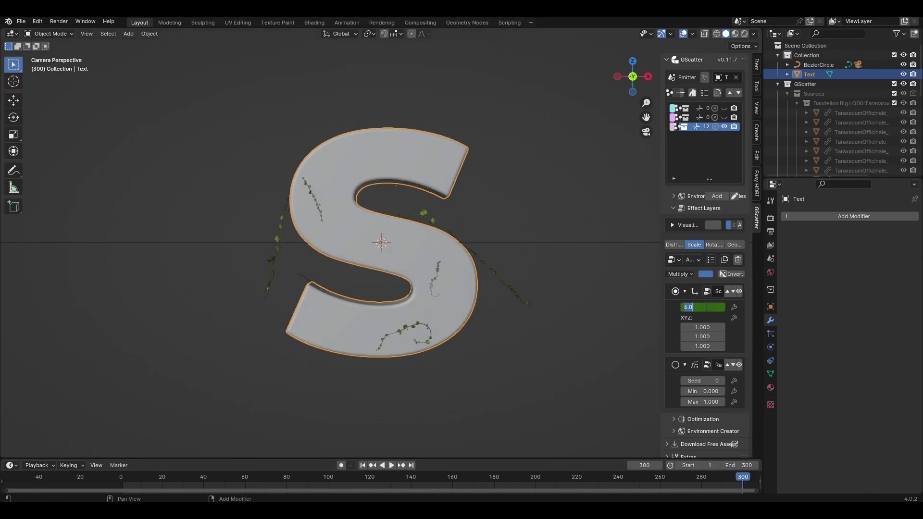
{"action": "key", "text": "BackSpace"}
{"action": "key", "text": "i"}
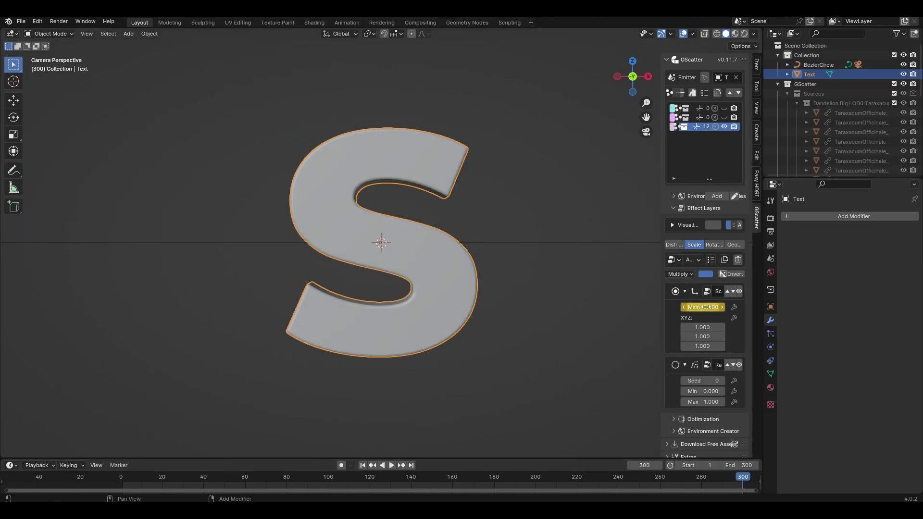
Go to frame 150 and set the ivy-leaved speedwell scatter's distribution density to 5.
{"action": "mouse_move", "coordinate": [445, 480]}
{"action": "left_mouse_down"}
{"action": "mouse_move", "coordinate": [409, 480]}
{"action": "mouse_move", "coordinate": [431, 480]}
{"action": "left_mouse_up"}
{"action": "left_click", "coordinate": [673, 245]}
{"action": "double_click", "coordinate": [704, 318]}
{"action": "type", "text": "5"}
{"action": "key", "text": "Return"}
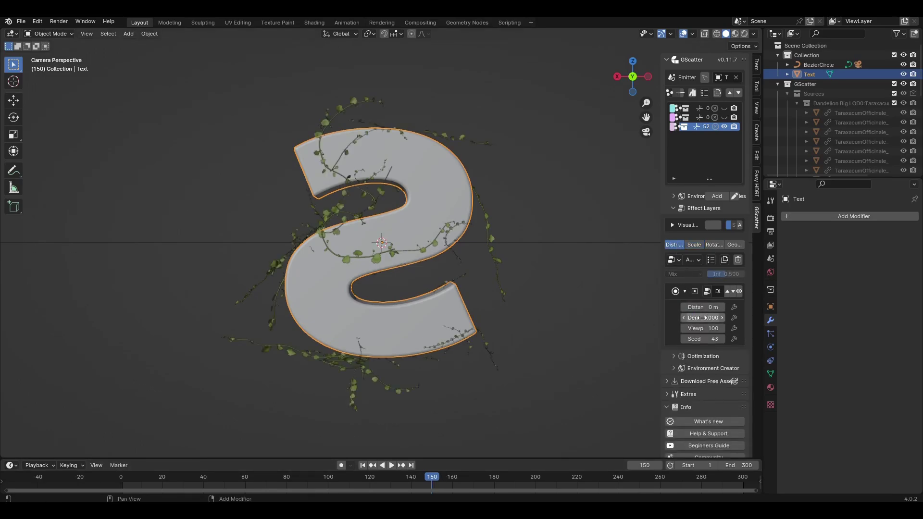
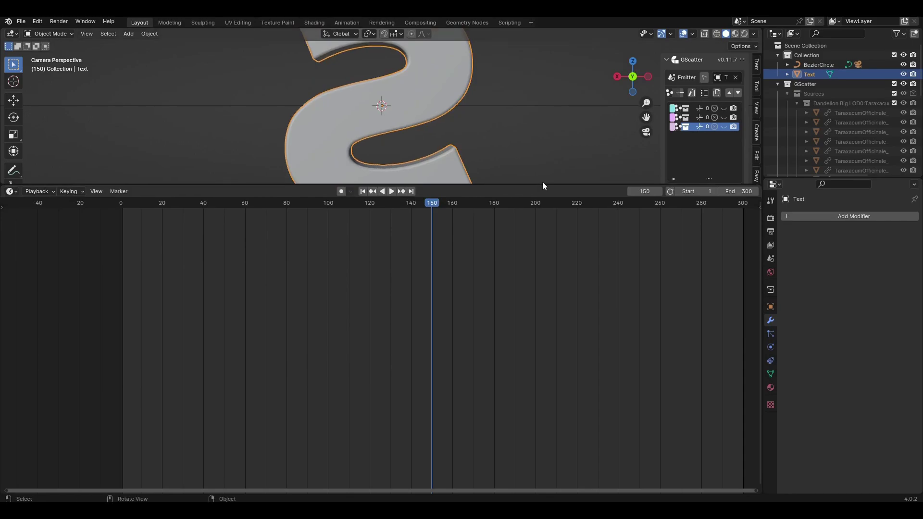
Change the enlarged timeline area to the Shader Editor, hide its sidebar and display the World shader nodes.
{"action": "left_click", "coordinate": [16, 191]}
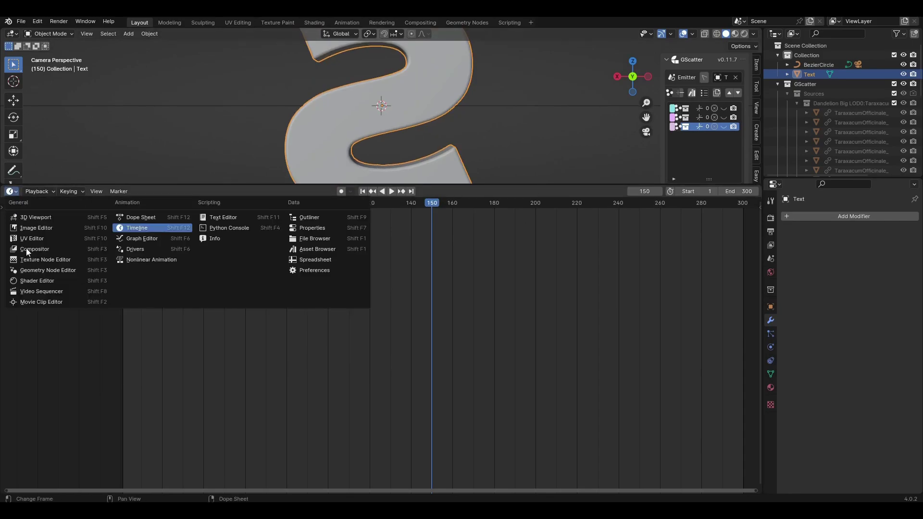
{"action": "left_click", "coordinate": [38, 282]}
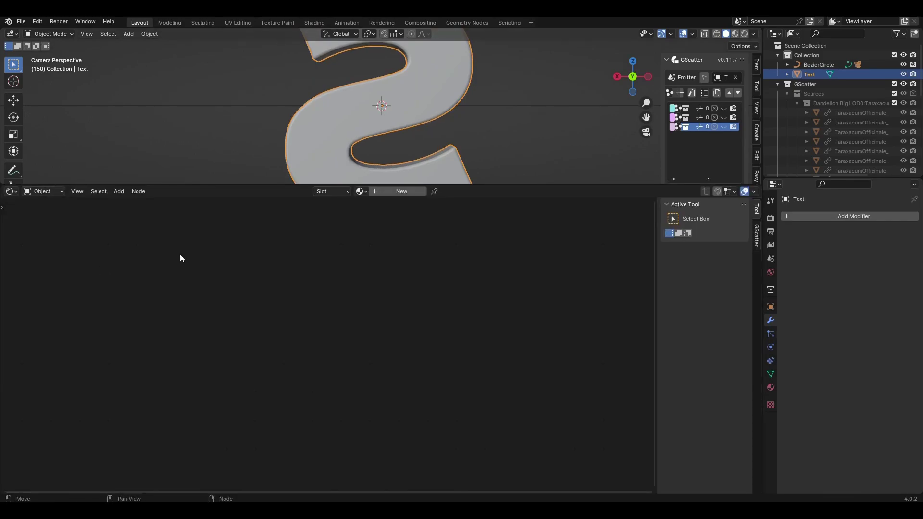
{"action": "key", "text": "n"}
{"action": "left_click", "coordinate": [43, 192]}
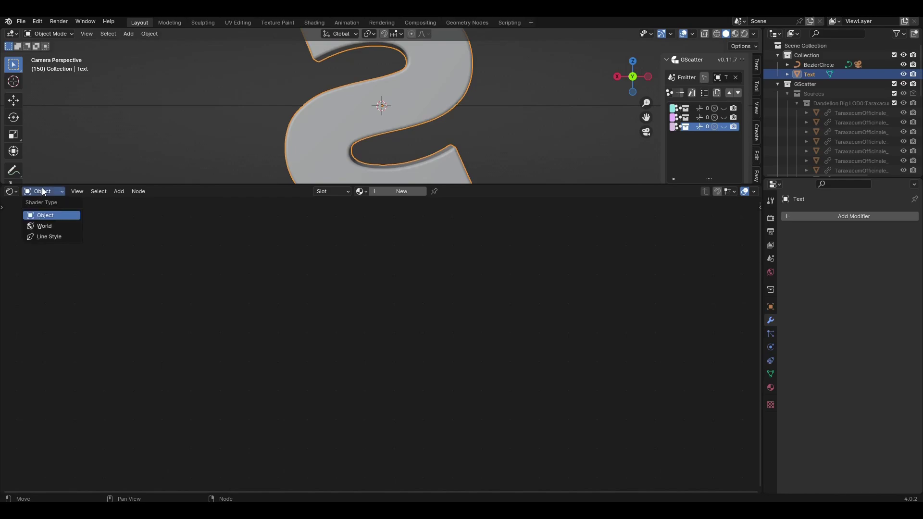
{"action": "left_click", "coordinate": [47, 224]}
{"action": "scroll", "coordinate": [119, 261], "scroll_direction": "up", "scroll_amount": 3}
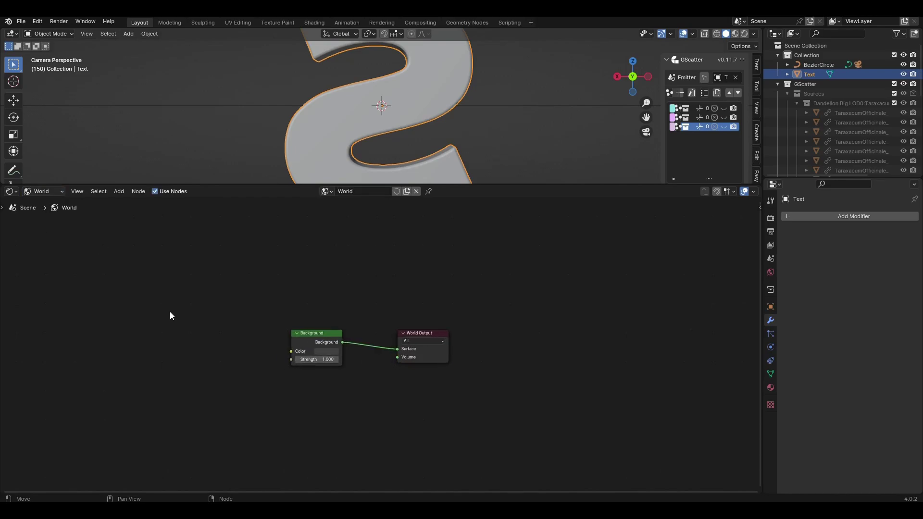
Insert a Mix Shader node between the Background and World Output nodes.
{"action": "left_click_drag", "start_coordinate": [410, 332], "coordinate": [358, 331]}
{"action": "key", "text": "shift+a"}
{"action": "type", "text": "mi"}
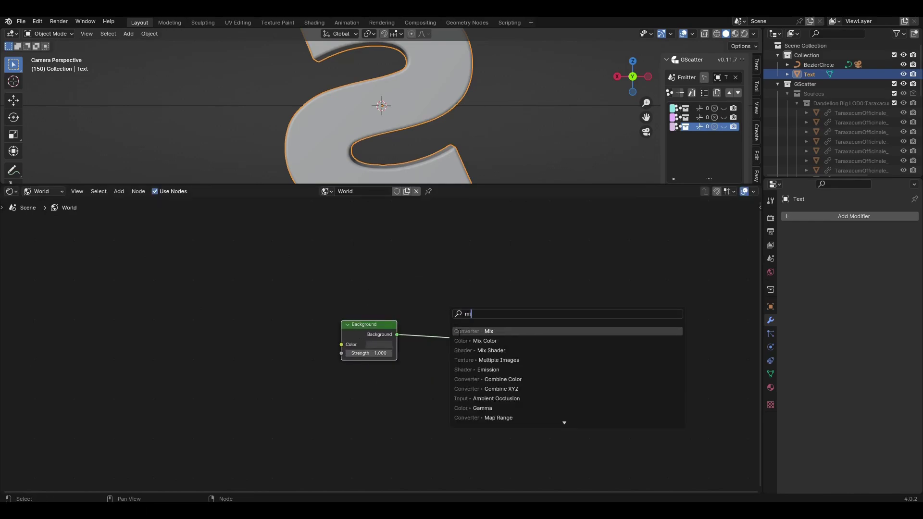
{"action": "key", "text": "Down"}
{"action": "key", "text": "Down"}
{"action": "key", "text": "Return"}
{"action": "left_click", "coordinate": [450, 318]}
Duplicate the Background node into the Mix Shader's second shader input and set the copy's color to black.
{"action": "left_click", "coordinate": [373, 333]}
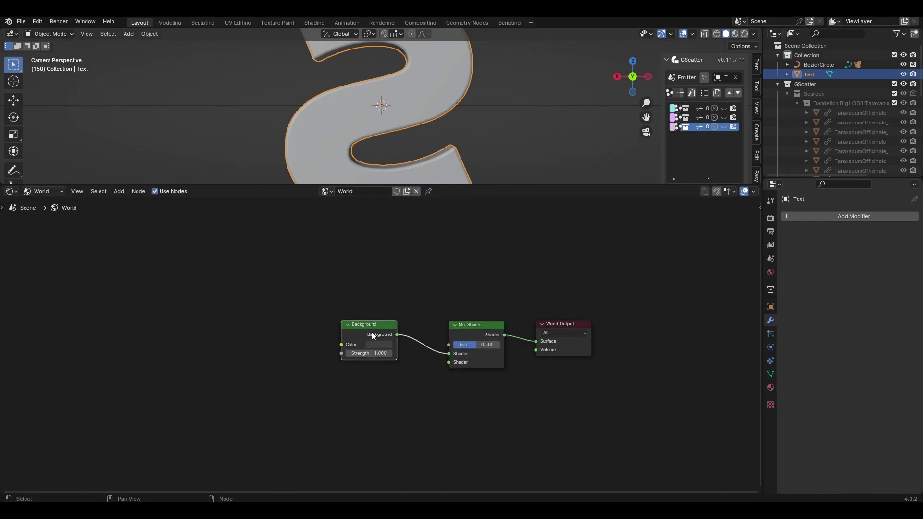
{"action": "key", "text": "shift+d"}
{"action": "left_click", "coordinate": [373, 391]}
{"action": "left_click_drag", "start_coordinate": [398, 394], "coordinate": [449, 350]}
{"action": "left_click", "coordinate": [383, 404]}
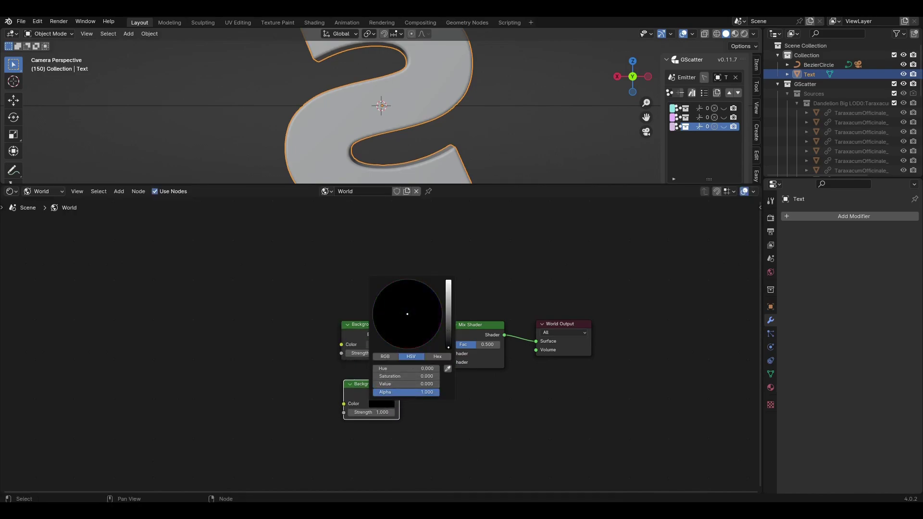
Add a Light Path node and connect its Is Camera Ray output to the Mix Shader's Fac input.
{"action": "middle_click_drag", "start_coordinate": [422, 396], "coordinate": [438, 437]}
{"action": "key", "text": "shift+a"}
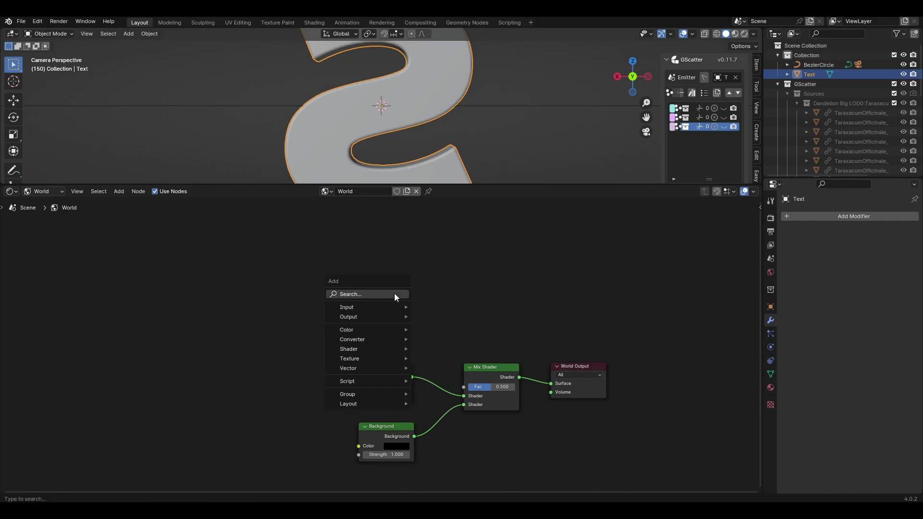
{"action": "left_click", "coordinate": [395, 294]}
{"action": "type", "text": "light"}
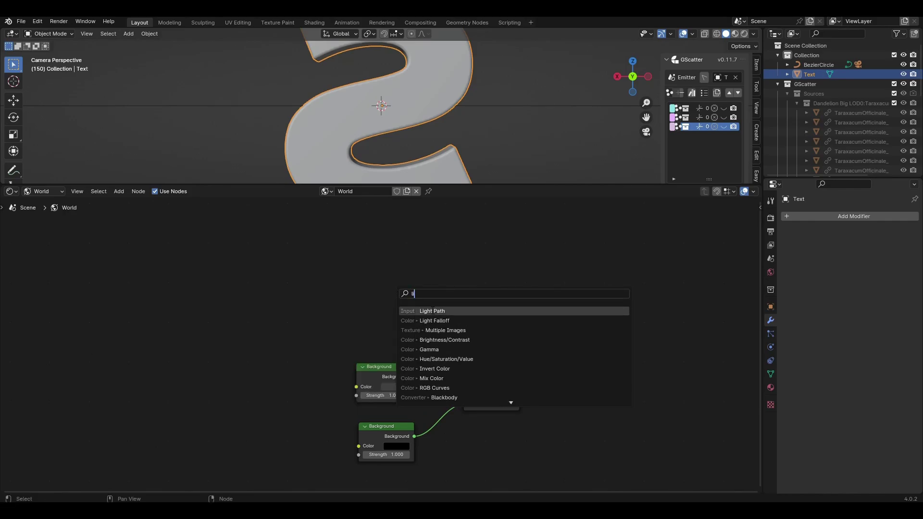
{"action": "key", "text": "Return"}
{"action": "left_click", "coordinate": [373, 227]}
{"action": "left_click_drag", "start_coordinate": [426, 236], "coordinate": [464, 387]}
Add a Mix Color node and connect its Result output to the Color input of the first Background node.
{"action": "middle_click_drag", "start_coordinate": [463, 388], "coordinate": [451, 339]}
{"action": "key", "text": "shift+a"}
{"action": "left_click", "coordinate": [439, 328]}
{"action": "type", "text": "mix"}
{"action": "key", "text": "Return"}
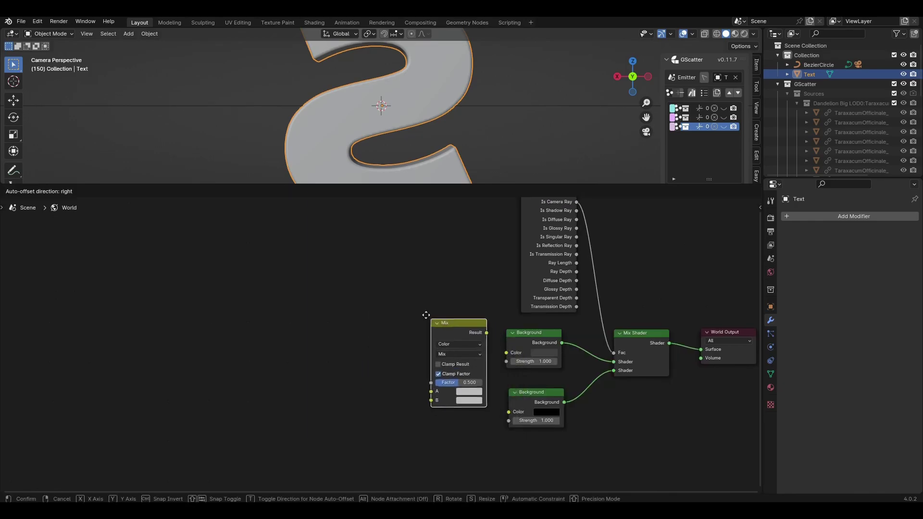
{"action": "left_click", "coordinate": [383, 271]}
{"action": "left_click_drag", "start_coordinate": [444, 289], "coordinate": [506, 356]}
{"action": "scroll", "coordinate": [476, 336], "scroll_direction": "up", "scroll_amount": 1}
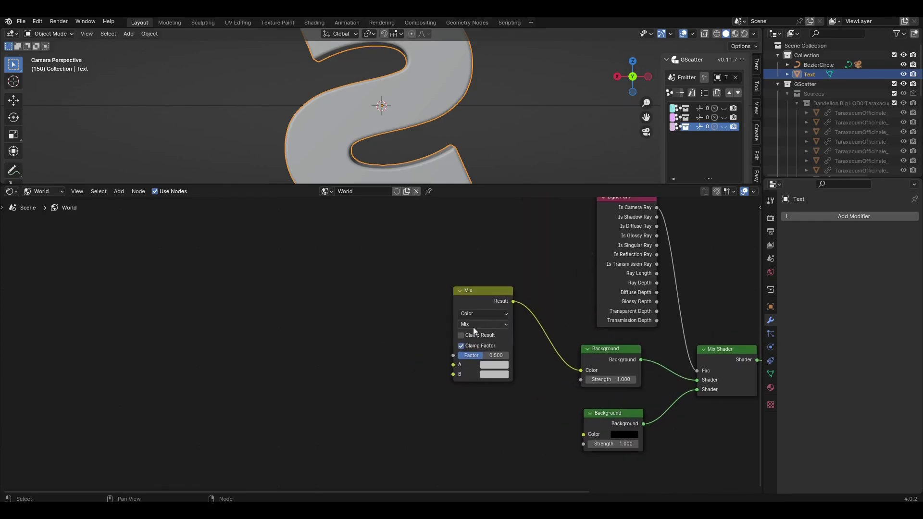
Set the Mix node to Multiply with Clamp Factor off, a factor of 0 and color B pure white.
{"action": "left_click", "coordinate": [474, 326]}
{"action": "left_click", "coordinate": [485, 149]}
{"action": "left_click", "coordinate": [461, 345]}
{"action": "left_click_drag", "start_coordinate": [460, 355], "coordinate": [458, 357]}
{"action": "left_click", "coordinate": [494, 374]}
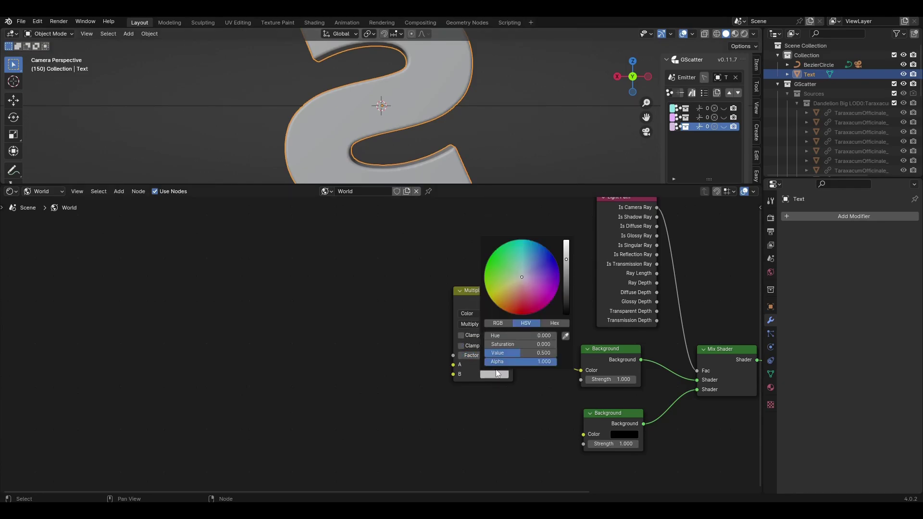
{"action": "left_click_drag", "start_coordinate": [567, 267], "coordinate": [567, 242]}
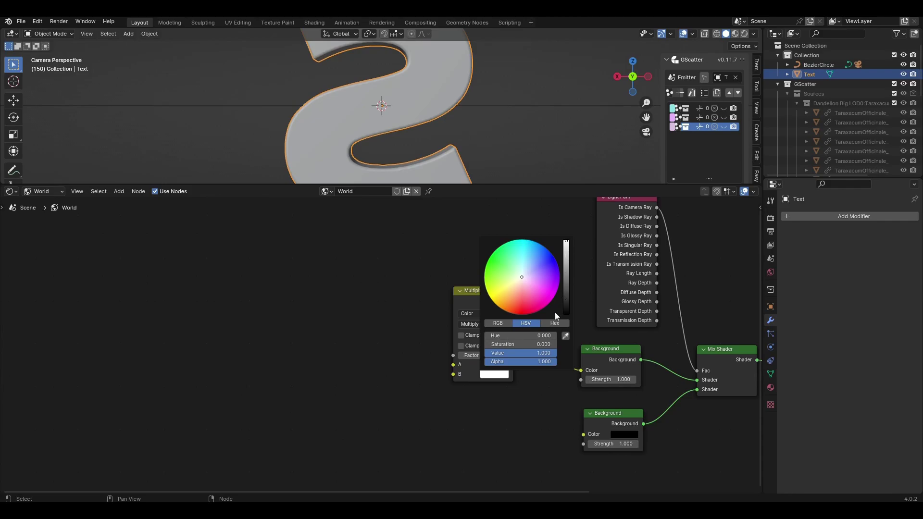
Add a Hue/Saturation/Value node and connect its Color output to the Multiply color node's A input.
{"action": "middle_click_drag", "start_coordinate": [528, 416], "coordinate": [593, 410]}
{"action": "key", "text": "shift+a"}
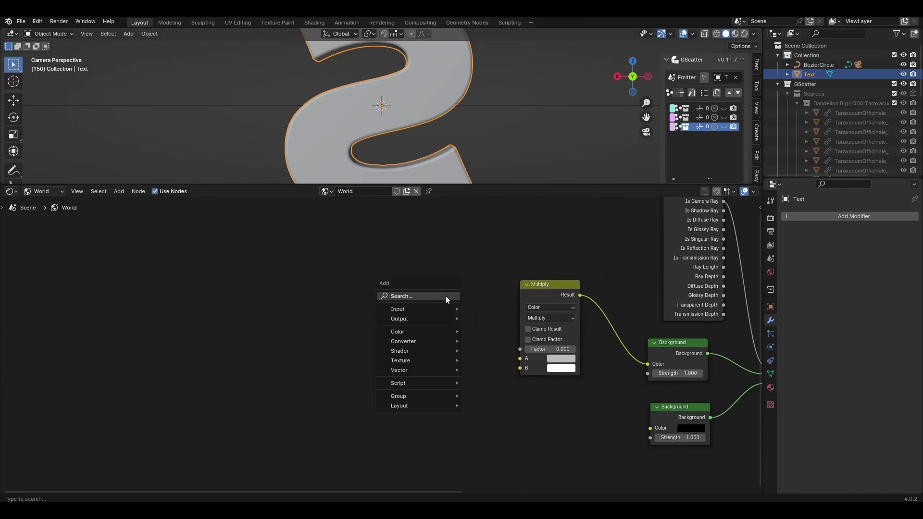
{"action": "left_click", "coordinate": [445, 296]}
{"action": "type", "text": "hue"}
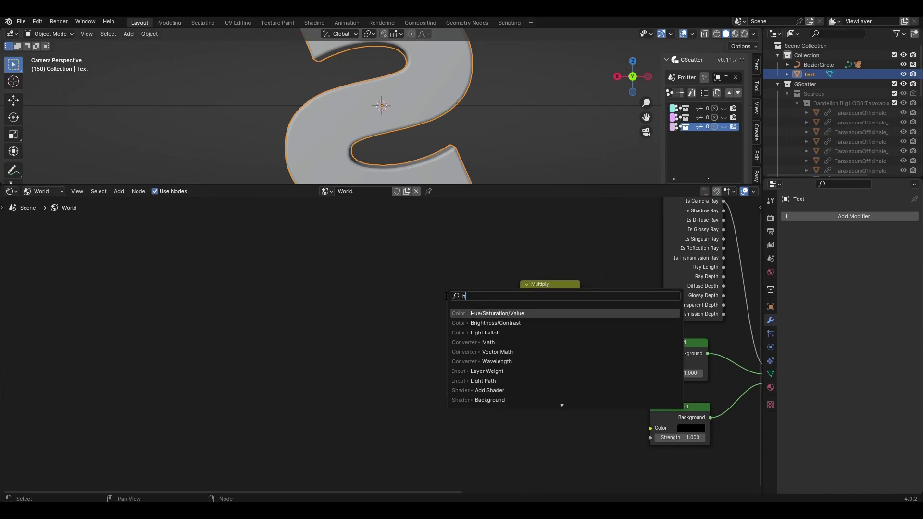
{"action": "key", "text": "Return"}
{"action": "left_click_drag", "start_coordinate": [484, 312], "coordinate": [512, 362]}
Add a Gamma node and connect its output to the Color input of the Hue/Saturation/Value node.
{"action": "key", "text": "shift+a"}
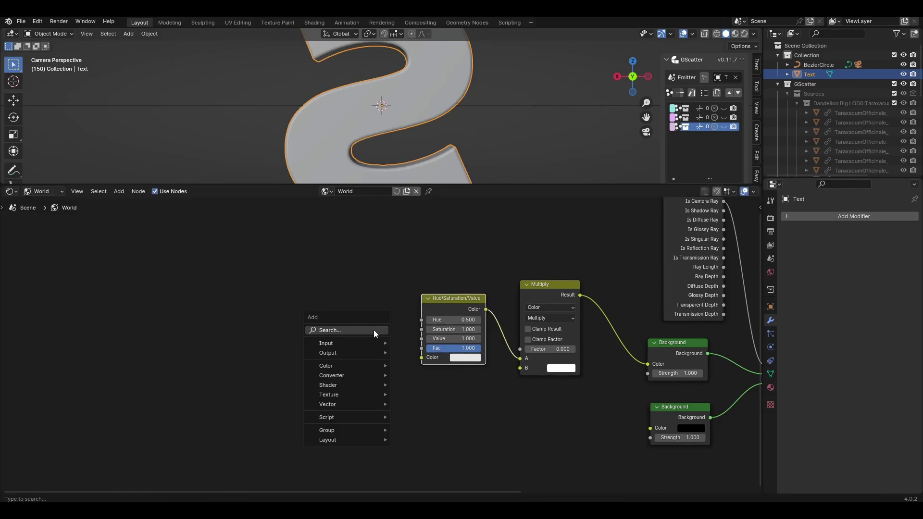
{"action": "type", "text": "gam"}
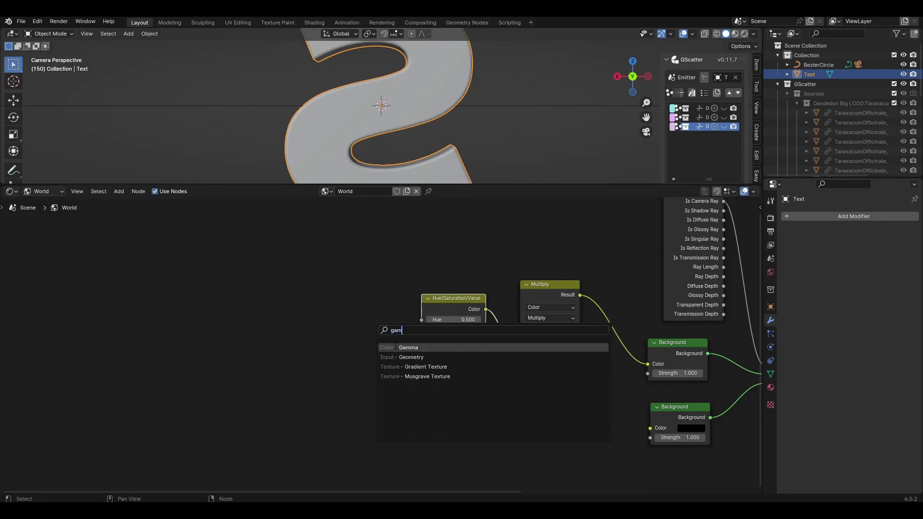
{"action": "key", "text": "Return"}
{"action": "left_click", "coordinate": [385, 330]}
{"action": "left_click_drag", "start_coordinate": [403, 339], "coordinate": [417, 356]}
Add a Math node set to Add, feed it into the first Background's Strength and set its second value to 1.
{"action": "middle_click_drag", "start_coordinate": [416, 356], "coordinate": [444, 341]}
{"action": "key", "text": "shift+a"}
{"action": "type", "text": "mat"}
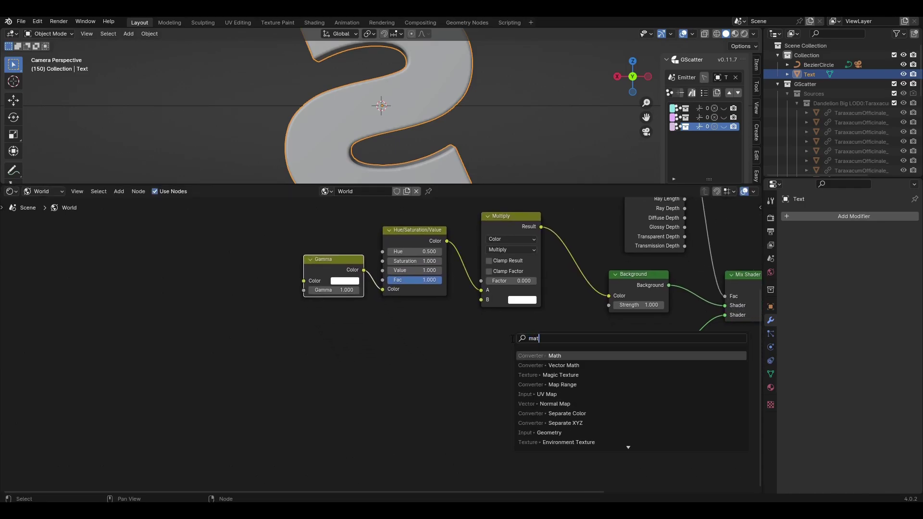
{"action": "key", "text": "Return"}
{"action": "left_click", "coordinate": [511, 334]}
{"action": "left_click_drag", "start_coordinate": [537, 343], "coordinate": [609, 306]}
{"action": "left_click_drag", "start_coordinate": [508, 350], "coordinate": [530, 341]}
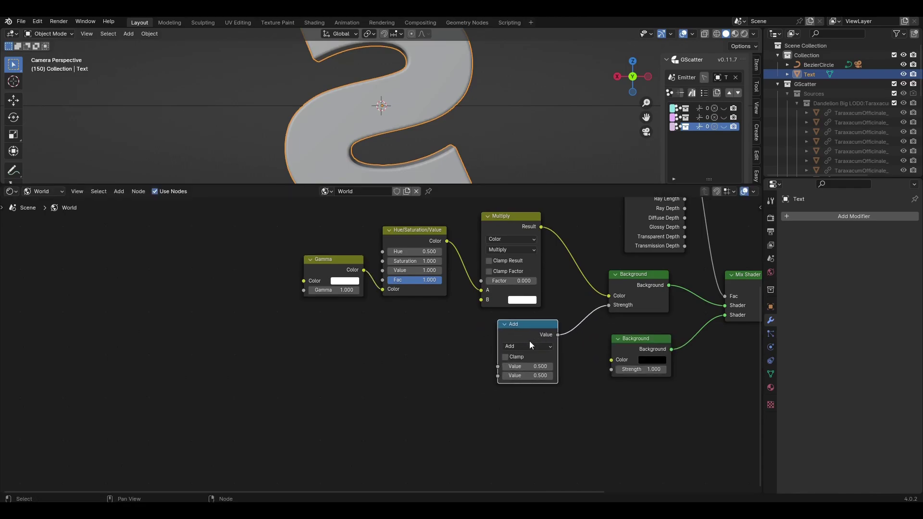
{"action": "left_click", "coordinate": [513, 375]}
{"action": "type", "text": "1"}
{"action": "key", "text": "Return"}
Duplicate the Add node as a Divide node feeding Add's first value, with its second value set to 100.
{"action": "key", "text": "shift+d"}
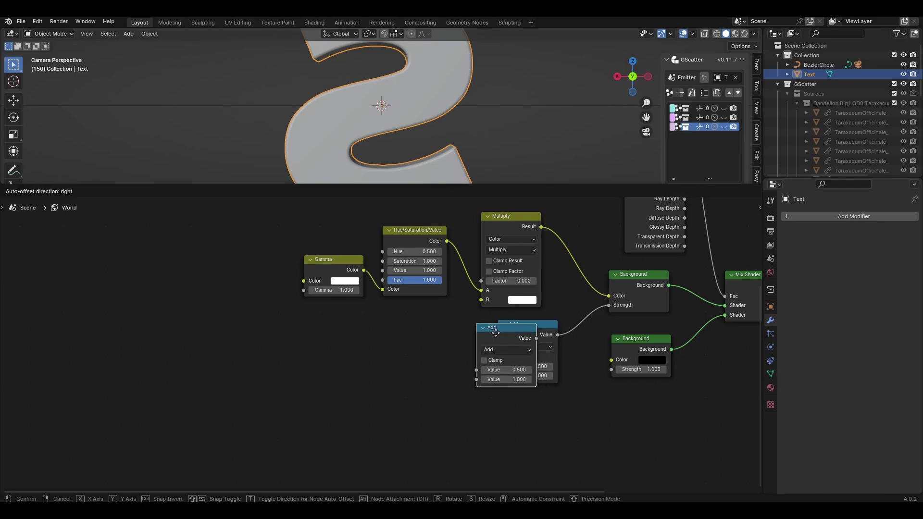
{"action": "left_click", "coordinate": [431, 329]}
{"action": "left_click", "coordinate": [425, 347]}
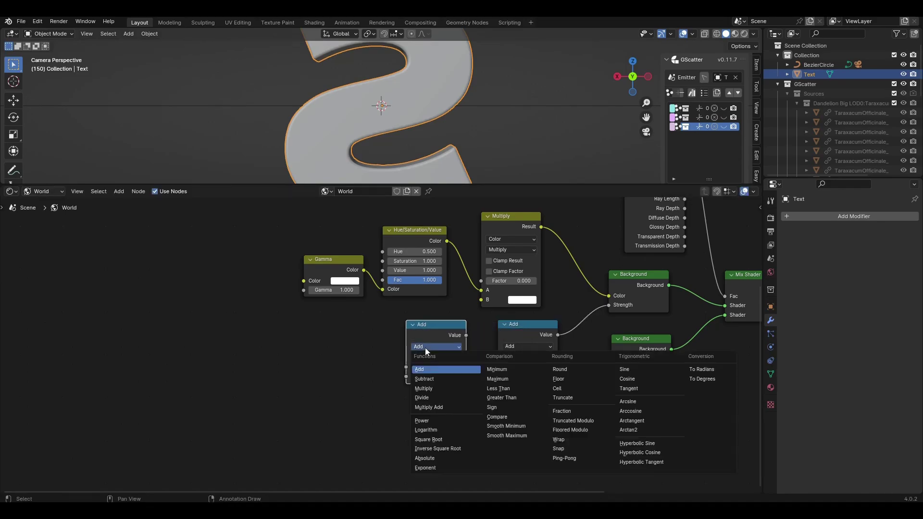
{"action": "left_click", "coordinate": [423, 398]}
{"action": "mouse_move", "coordinate": [466, 335]}
{"action": "left_mouse_down"}
{"action": "mouse_move", "coordinate": [497, 368]}
{"action": "mouse_move", "coordinate": [463, 334]}
{"action": "left_mouse_up"}
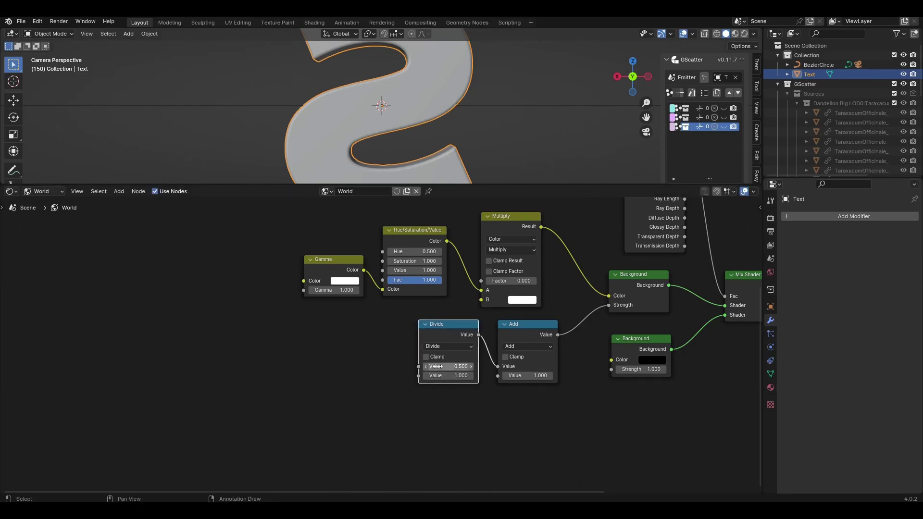
{"action": "left_click", "coordinate": [440, 376]}
{"action": "type", "text": "10"}
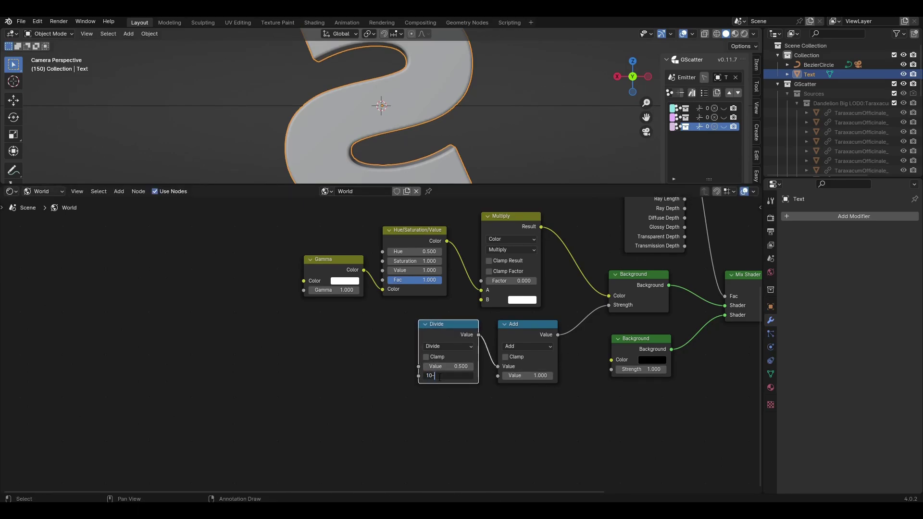
{"action": "type", "text": "0"}
{"action": "key", "text": "Return"}
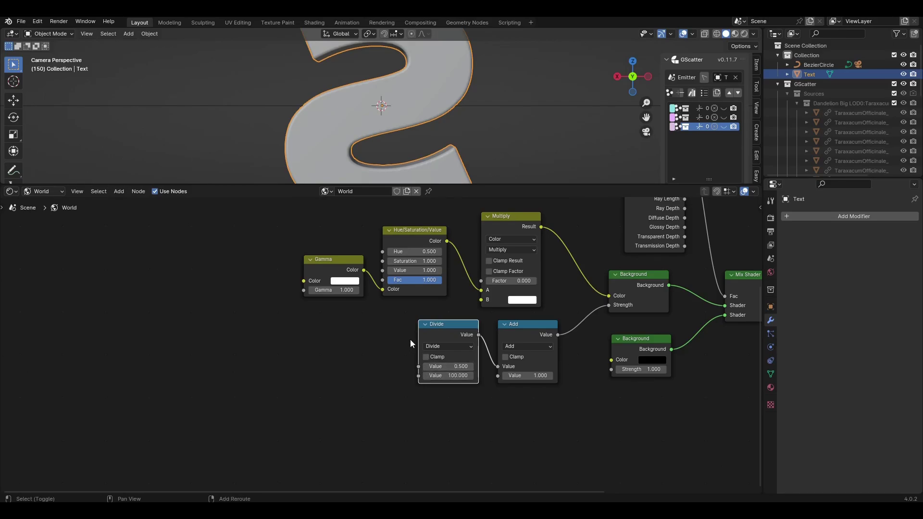
Duplicate the Divide node as a Multiply node feeding Divide's first value, with its second value set to 0.
{"action": "key", "text": "shift+d"}
{"action": "left_click", "coordinate": [338, 349]}
{"action": "left_click_drag", "start_coordinate": [407, 339], "coordinate": [419, 366]}
{"action": "left_click", "coordinate": [382, 351]}
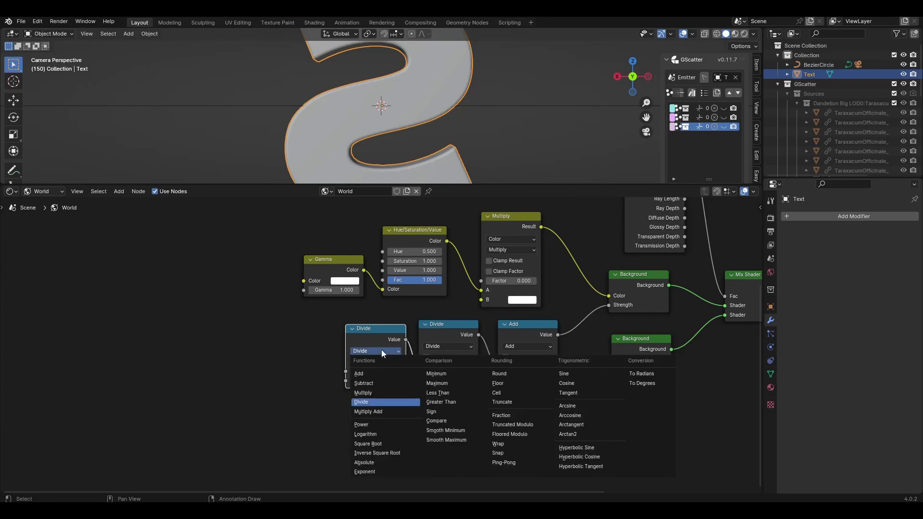
{"action": "left_click", "coordinate": [379, 393]}
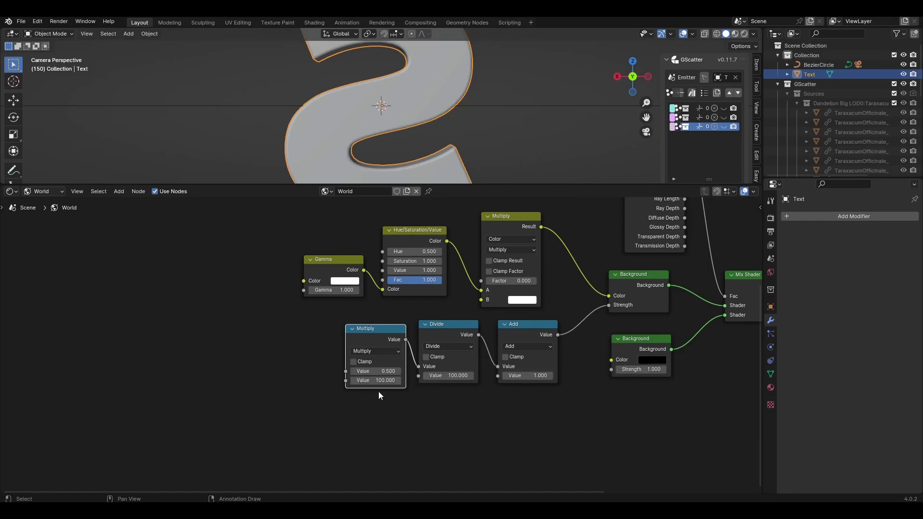
{"action": "left_click", "coordinate": [383, 381]}
{"action": "type", "text": "0"}
{"action": "key", "text": "Return"}
Add an Environment Texture node before the Gamma node, with connected Mapping and Texture Coordinate nodes.
{"action": "middle_click_drag", "start_coordinate": [309, 361], "coordinate": [385, 368]}
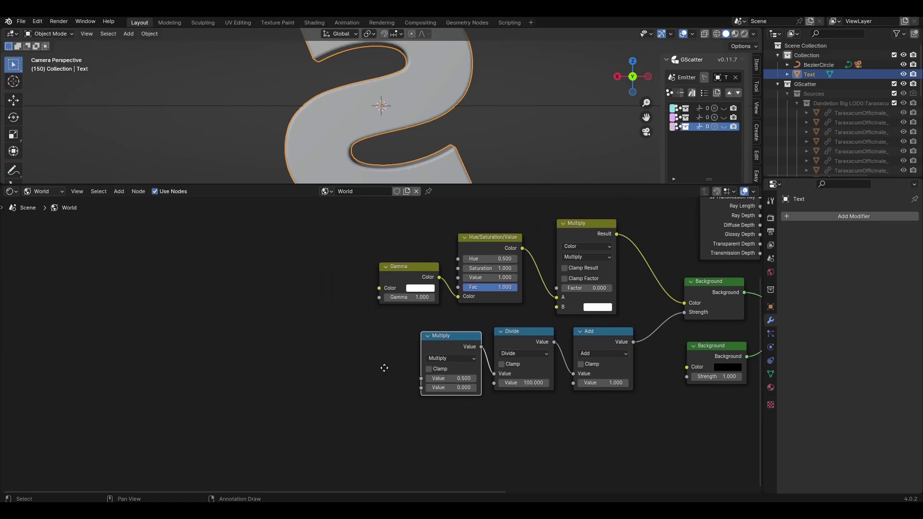
{"action": "key", "text": "shift+a"}
{"action": "type", "text": "env"}
{"action": "key", "text": "Return"}
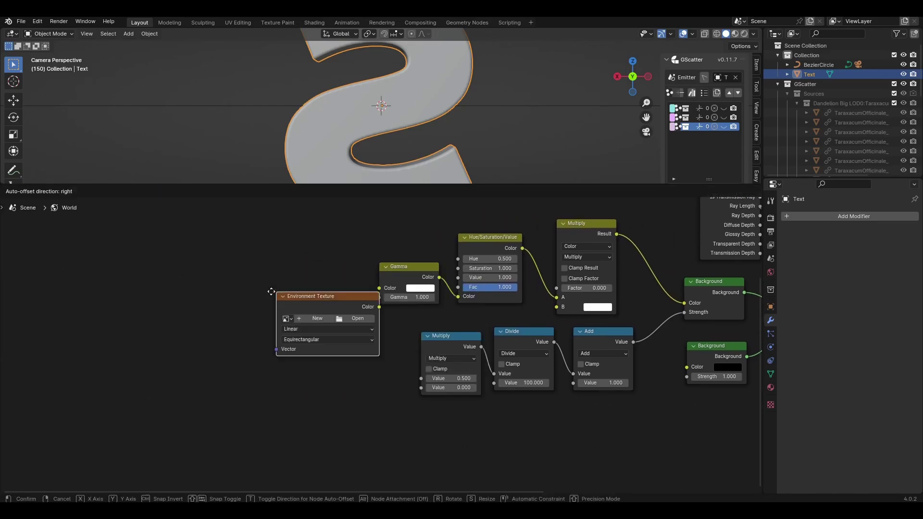
{"action": "left_click", "coordinate": [259, 302]}
{"action": "key", "text": "ctrl+t"}
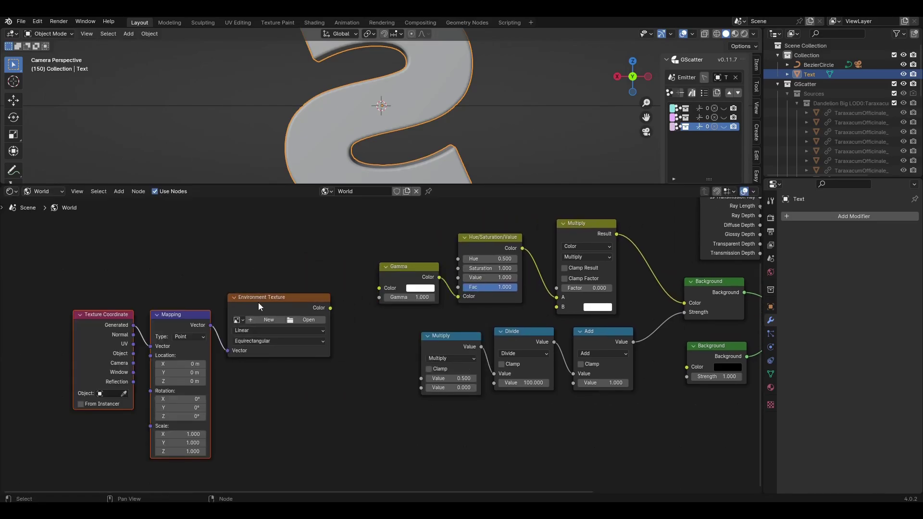
Connect the Environment Texture's Color output to the Gamma node's Color and the Multiply math node's first value.
{"action": "left_click", "coordinate": [299, 361]}
{"action": "left_click_drag", "start_coordinate": [330, 308], "coordinate": [377, 287]}
{"action": "left_click_drag", "start_coordinate": [327, 308], "coordinate": [418, 380]}
{"action": "scroll", "coordinate": [417, 379], "scroll_direction": "down", "scroll_amount": 1}
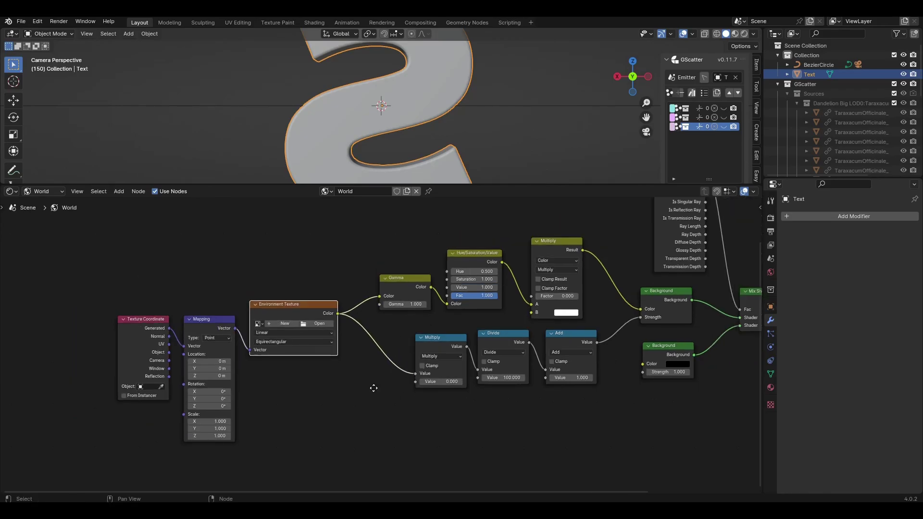
Load abandoned_parking_2k.hdr into the Environment Texture node.
{"action": "middle_click_drag", "start_coordinate": [374, 388], "coordinate": [419, 394]}
{"action": "left_click", "coordinate": [365, 328]}
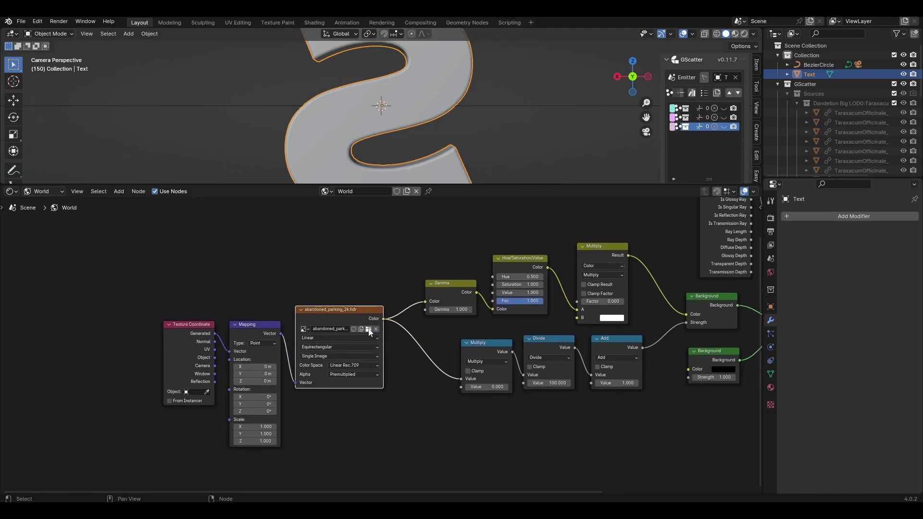
{"action": "middle_click_drag", "start_coordinate": [406, 376], "coordinate": [336, 351]}
{"action": "scroll", "coordinate": [427, 368], "scroll_direction": "down", "scroll_amount": 1}
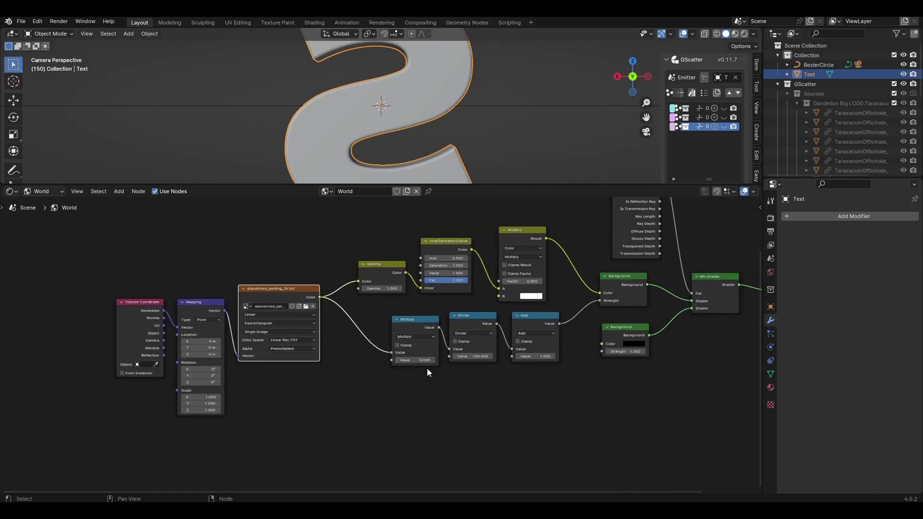
{"action": "middle_click_drag", "start_coordinate": [427, 368], "coordinate": [385, 391]}
{"action": "scroll", "coordinate": [436, 406], "scroll_direction": "down", "scroll_amount": 1}
{"action": "middle_click_drag", "start_coordinate": [437, 406], "coordinate": [424, 406]}
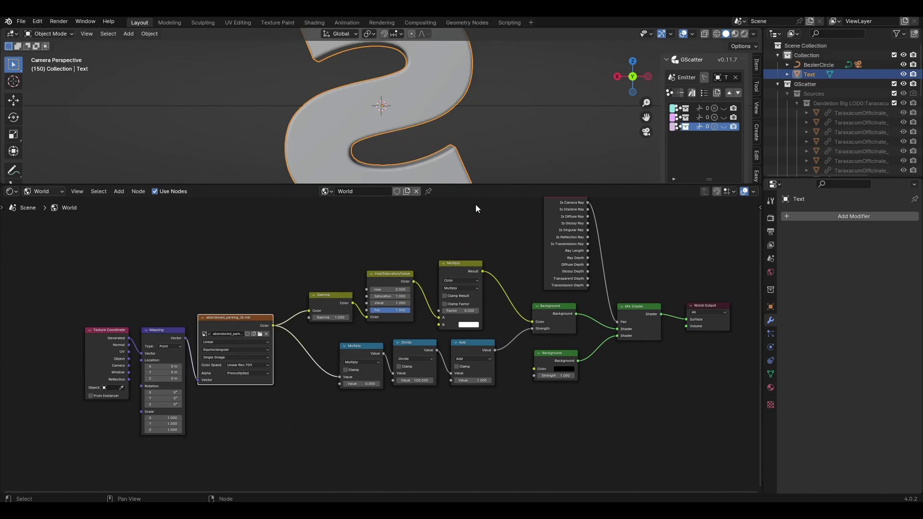
Shrink the shader node area below the viewport and change it back to the Timeline.
{"action": "left_click_drag", "start_coordinate": [486, 184], "coordinate": [192, 405]}
{"action": "left_click", "coordinate": [11, 412]}
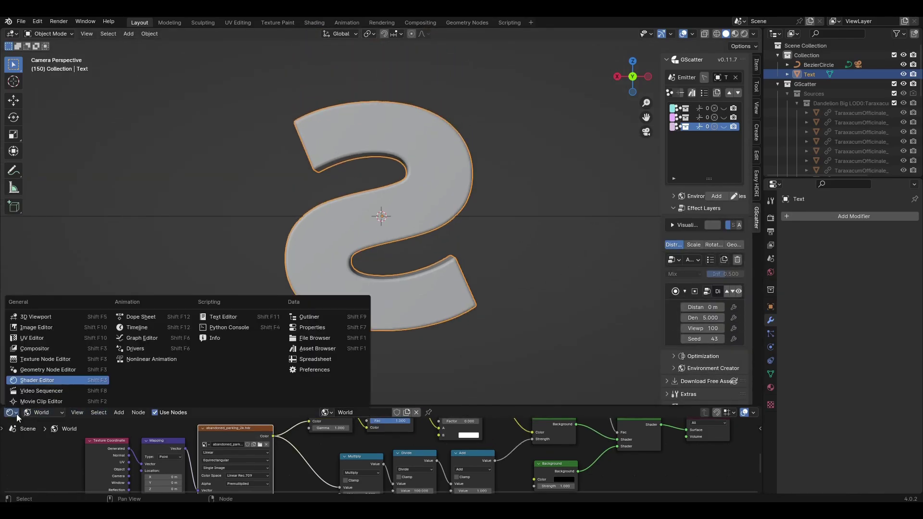
{"action": "left_click", "coordinate": [140, 329]}
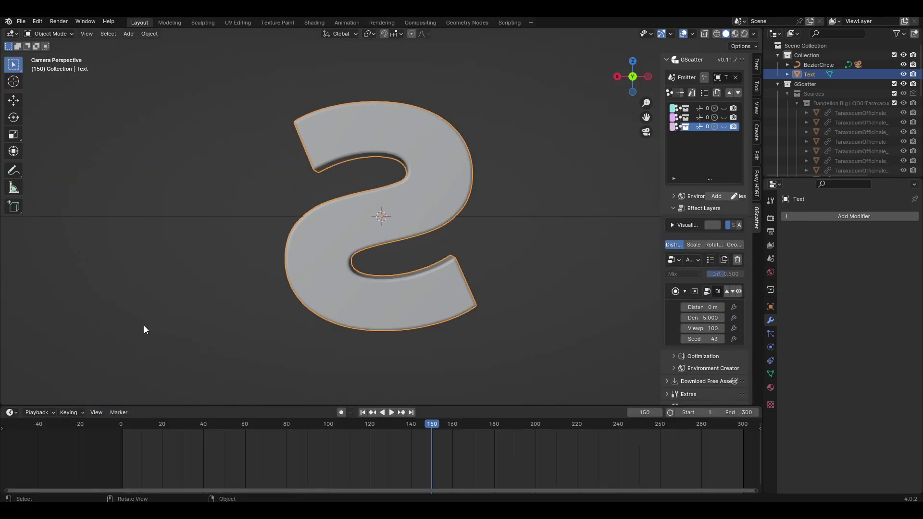
Make all three GScatter systems visible in the viewport and turn off the viewport overlays.
{"action": "left_click", "coordinate": [724, 126]}
{"action": "left_click", "coordinate": [725, 117]}
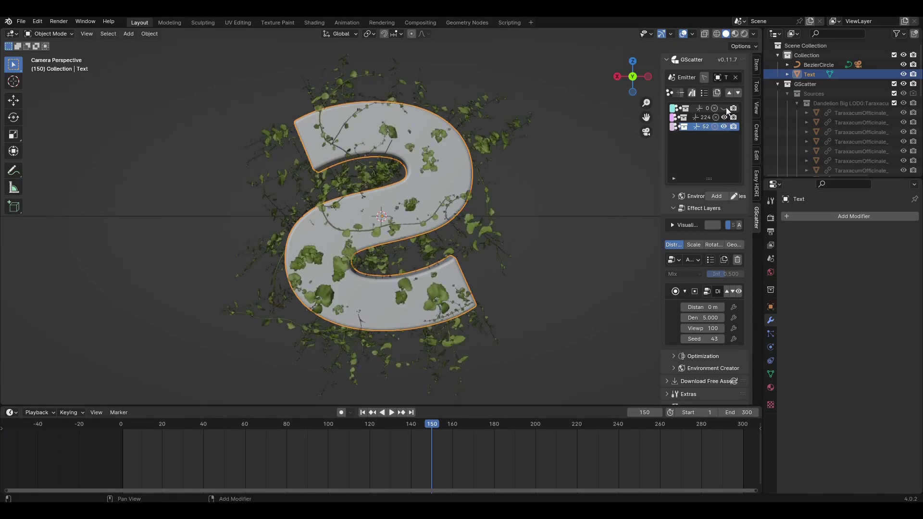
{"action": "left_click", "coordinate": [725, 108]}
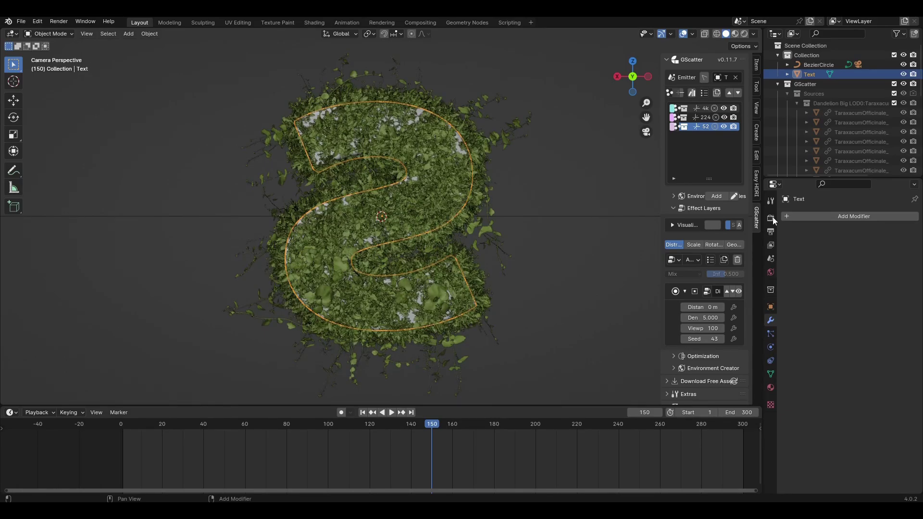
{"action": "left_click", "coordinate": [771, 218]}
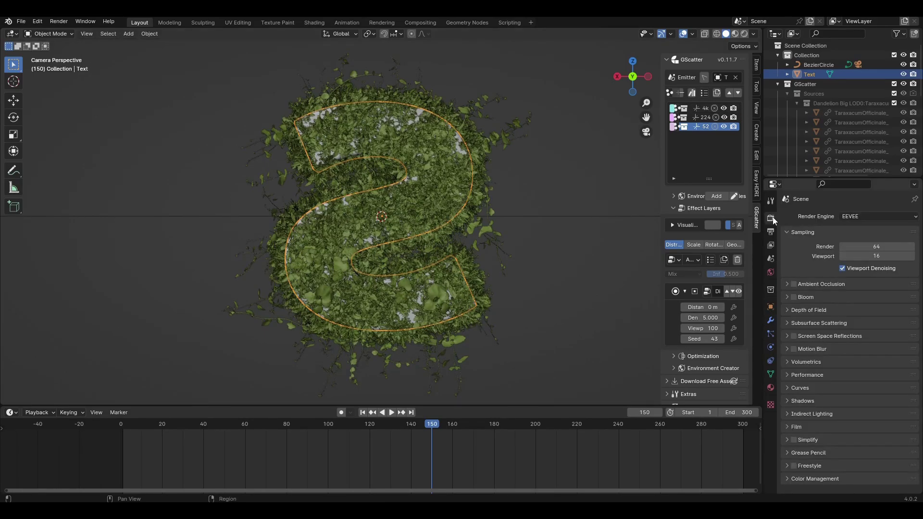
{"action": "left_click", "coordinate": [682, 34]}
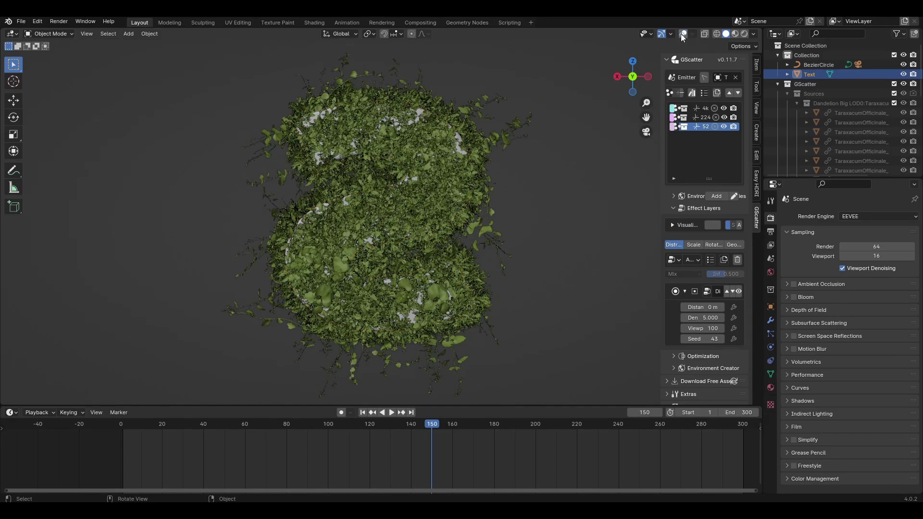
Set the render engine to Cycles and switch the viewport to rendered shading.
{"action": "left_click", "coordinate": [858, 216]}
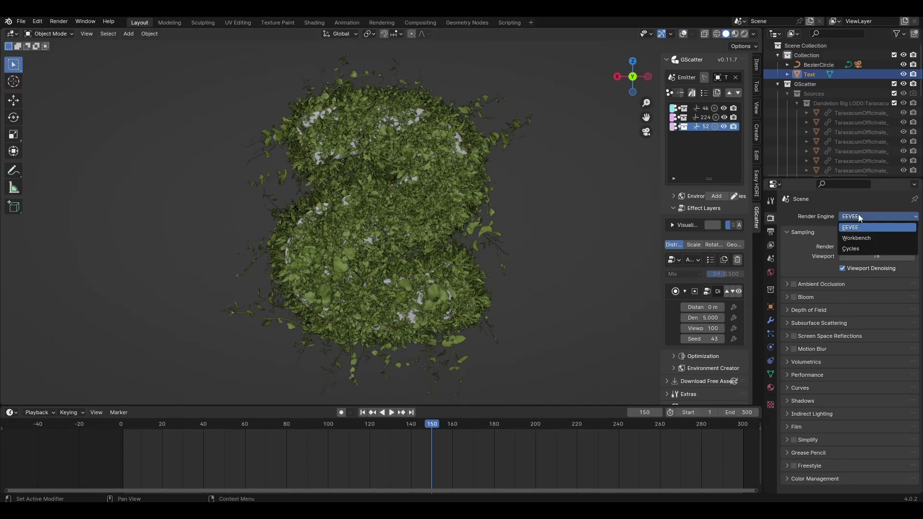
{"action": "left_click", "coordinate": [853, 250]}
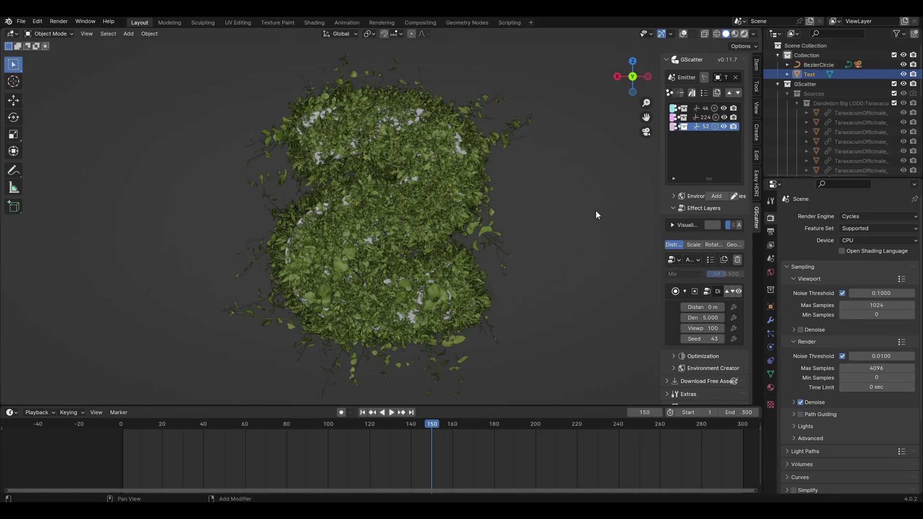
{"action": "key", "text": "shift+z"}
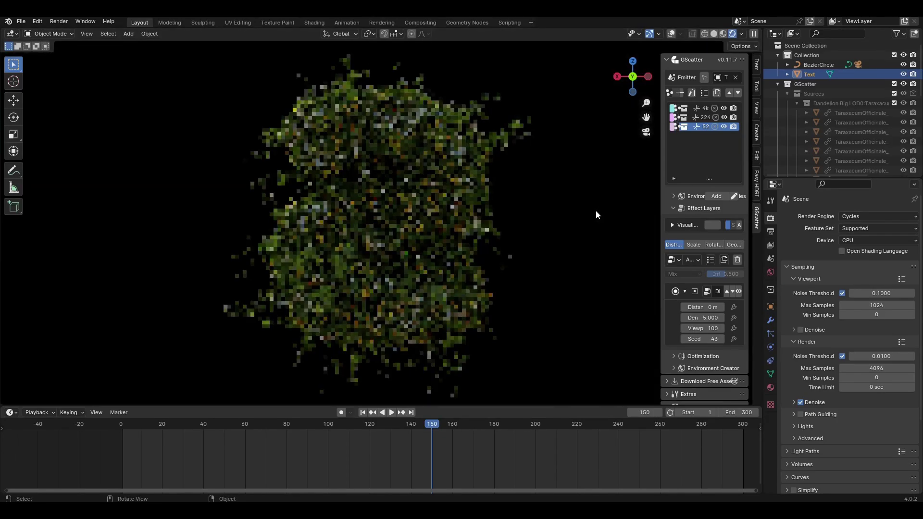